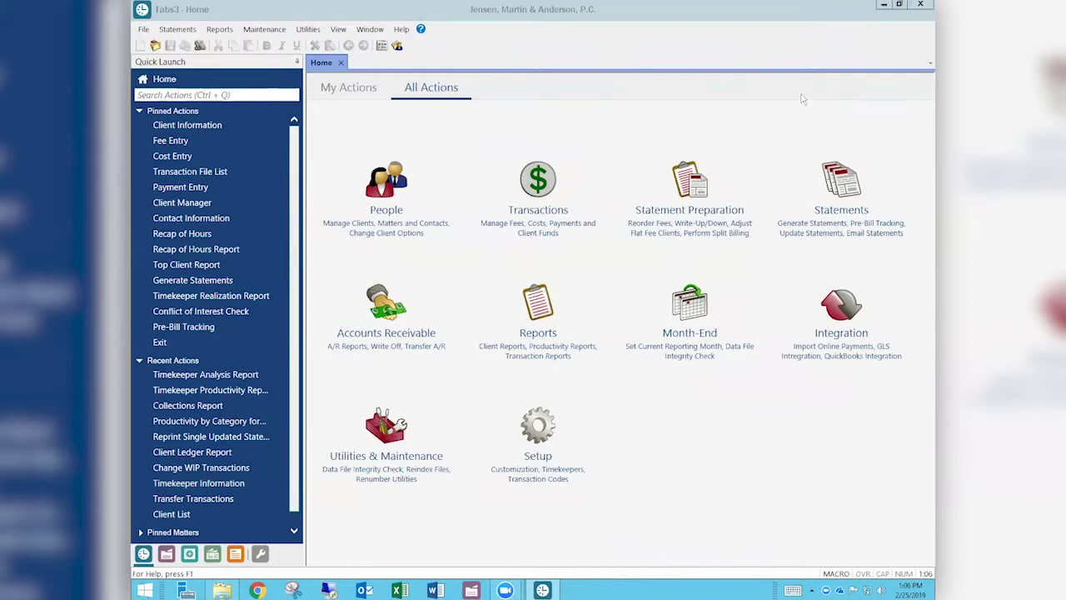
Check Help for updates, finding new Tabs3 and PracticeMaster updates available
left_click(401, 30)
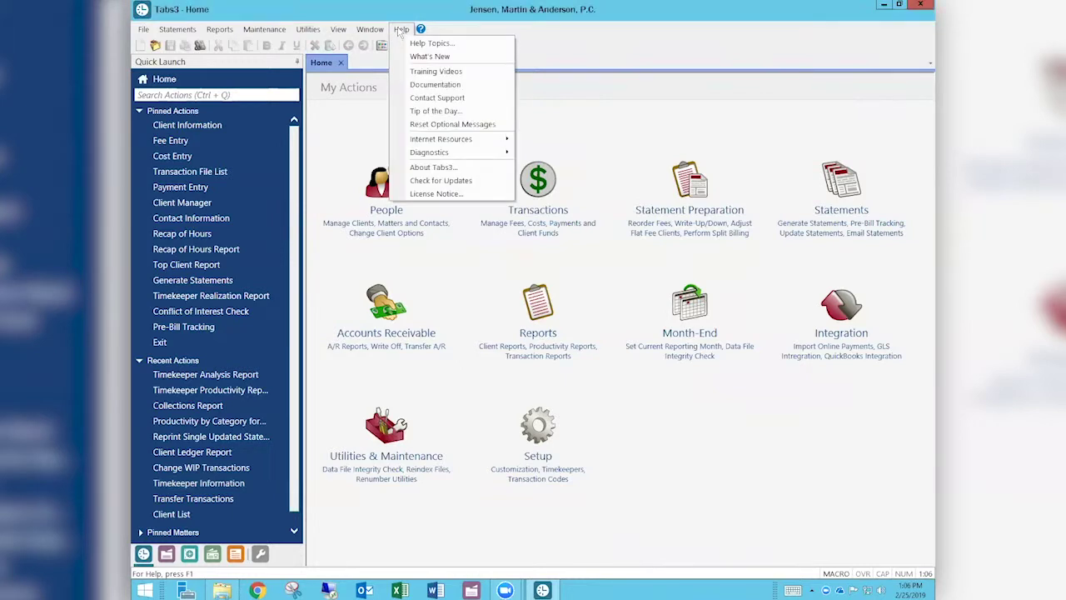
left_click(425, 182)
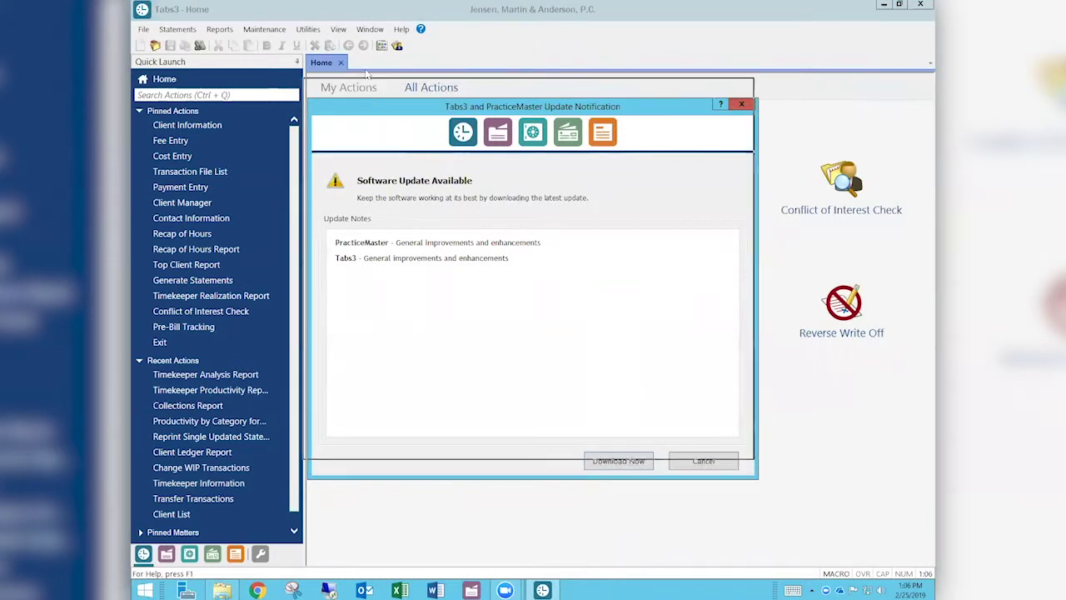
left_click_drag(373, 106, 368, 64)
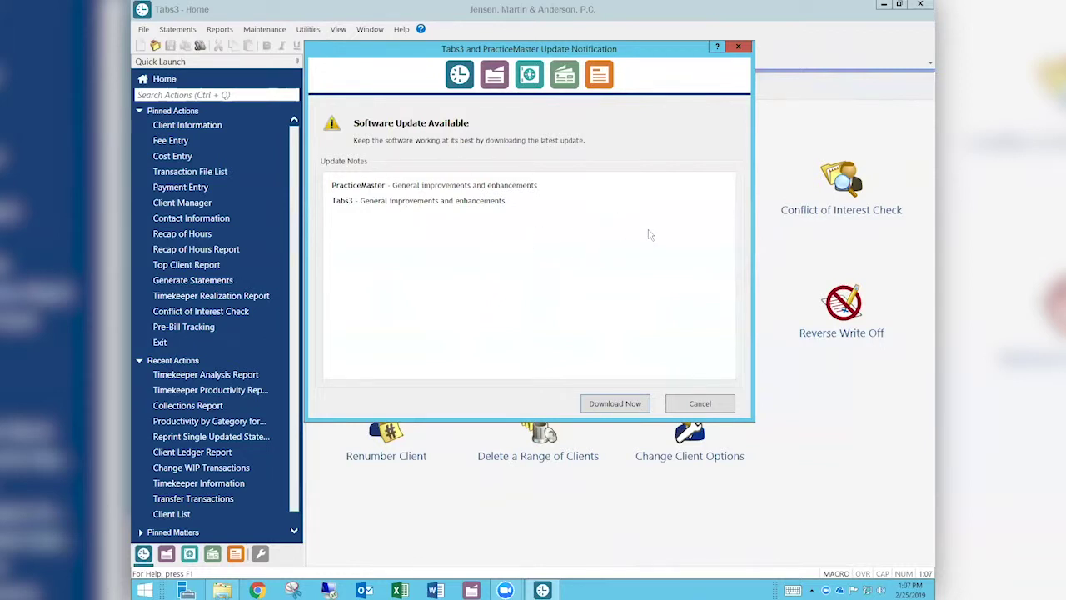
Dismiss the update notice, then review About Tabs3 details and highlight the Current Working Directory
left_click(737, 45)
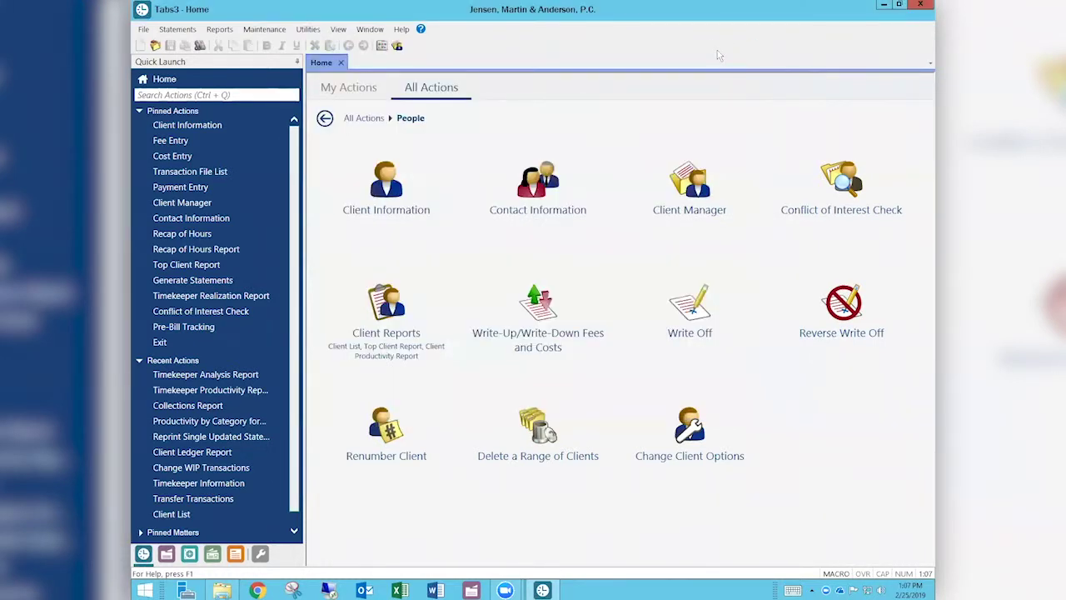
left_click(402, 32)
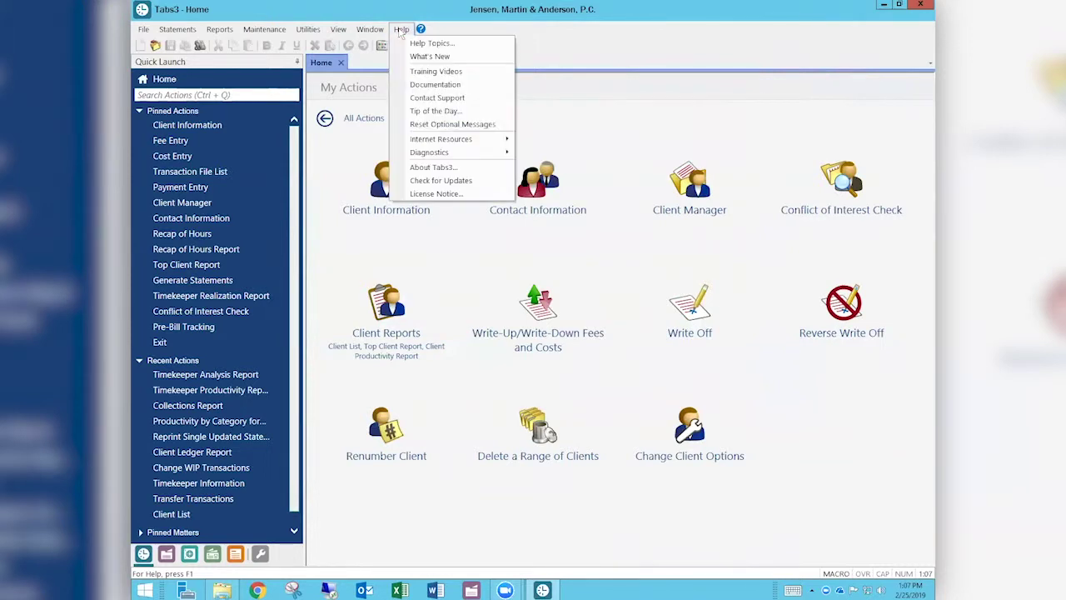
left_click(431, 169)
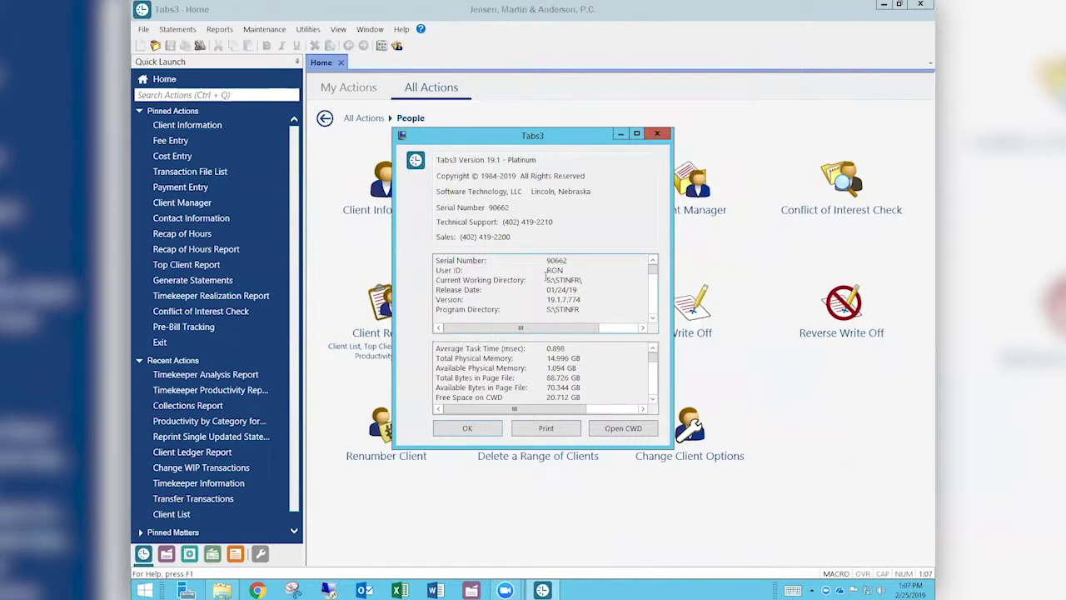
left_click_drag(547, 280, 586, 280)
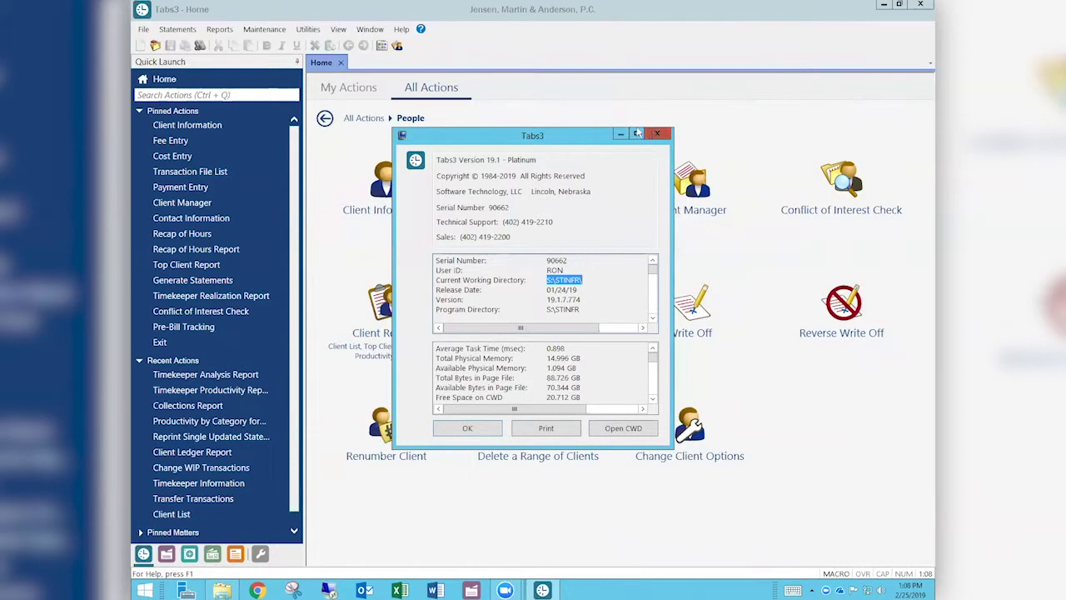
left_click(655, 134)
Review the Active User List, dismissing the Dashlane prompt, then close it
left_click(340, 32)
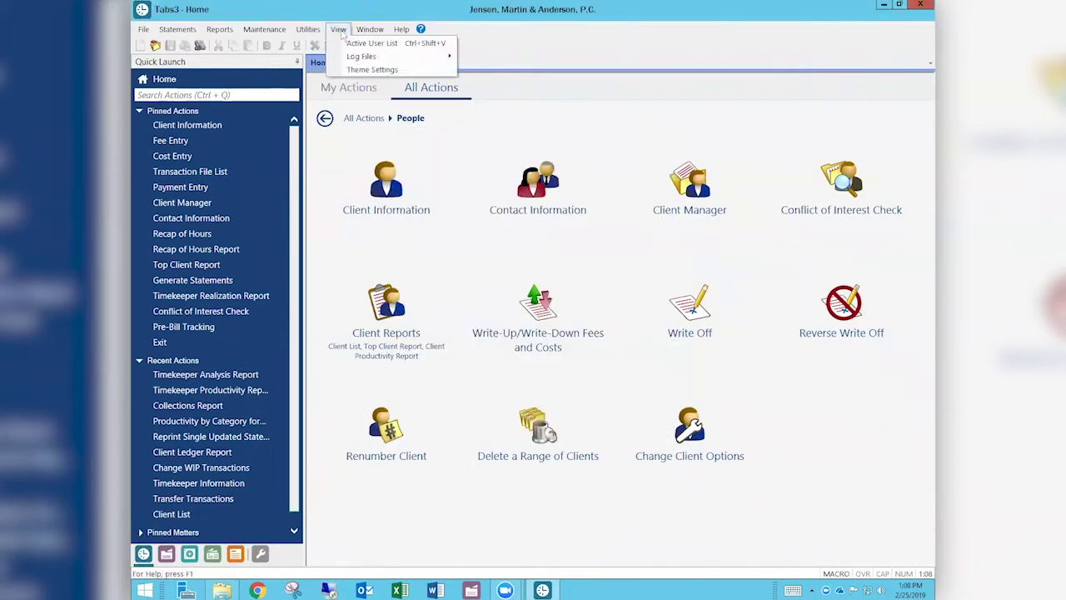
left_click(352, 42)
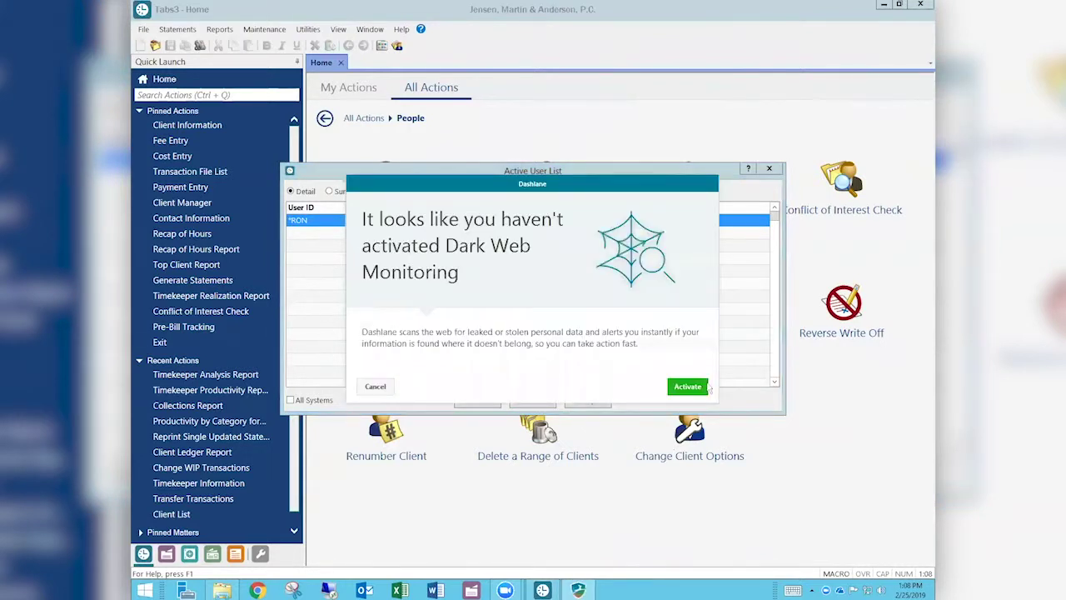
key("Return")
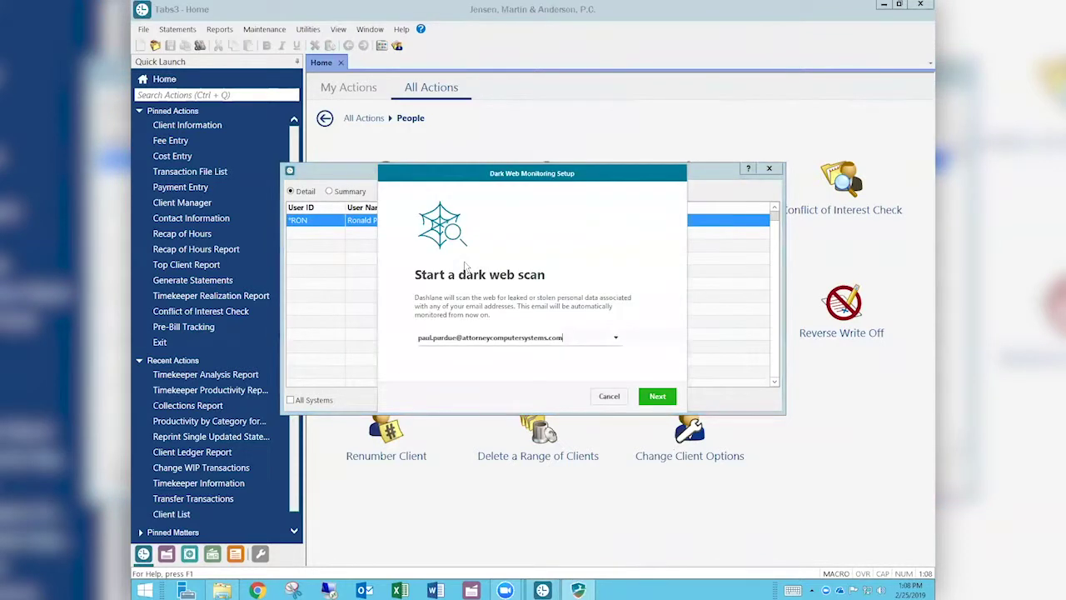
left_click(611, 396)
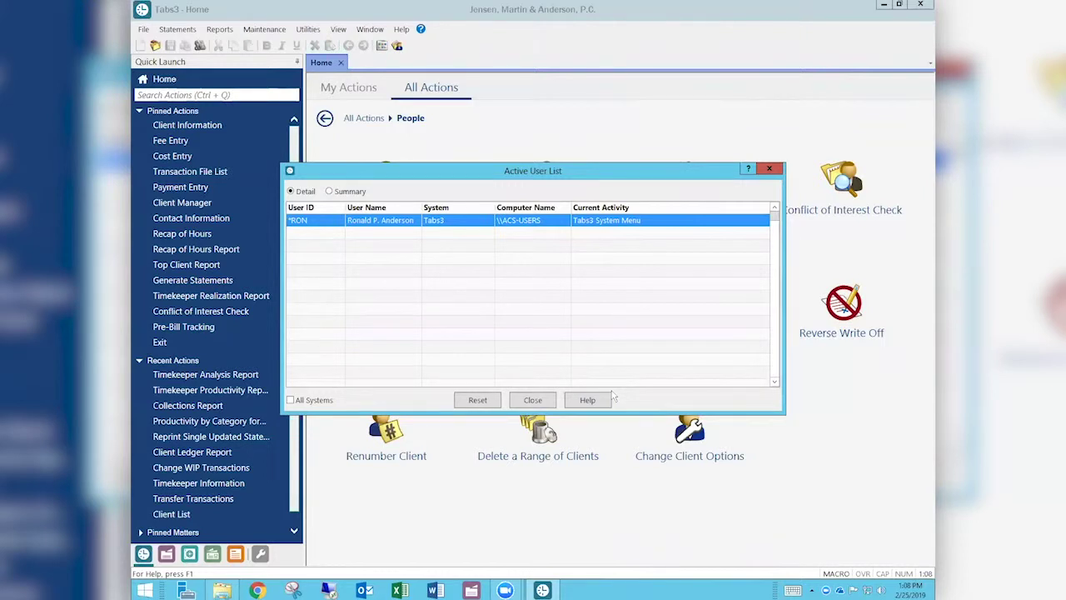
left_click(769, 169)
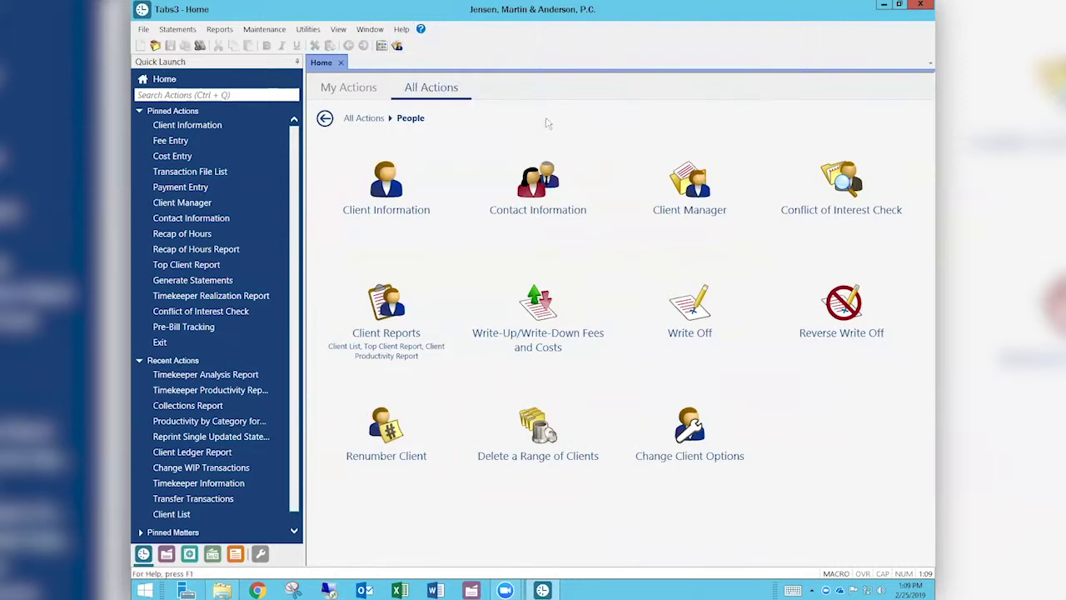
Show About Tabs3 and highlight release date 01/24/19 and version 19.1.7.774
left_click(401, 29)
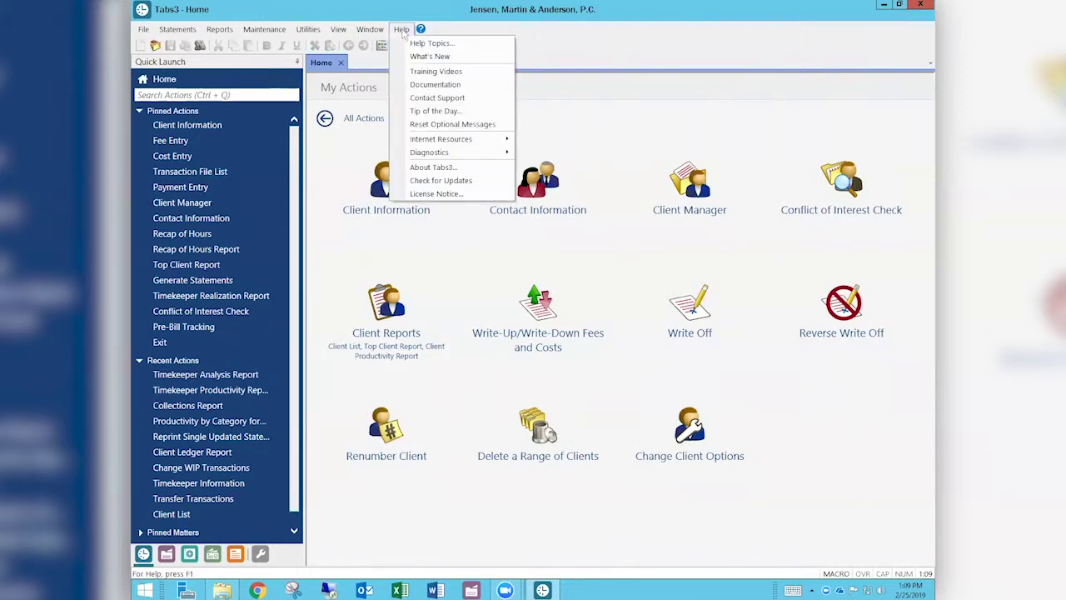
left_click(427, 169)
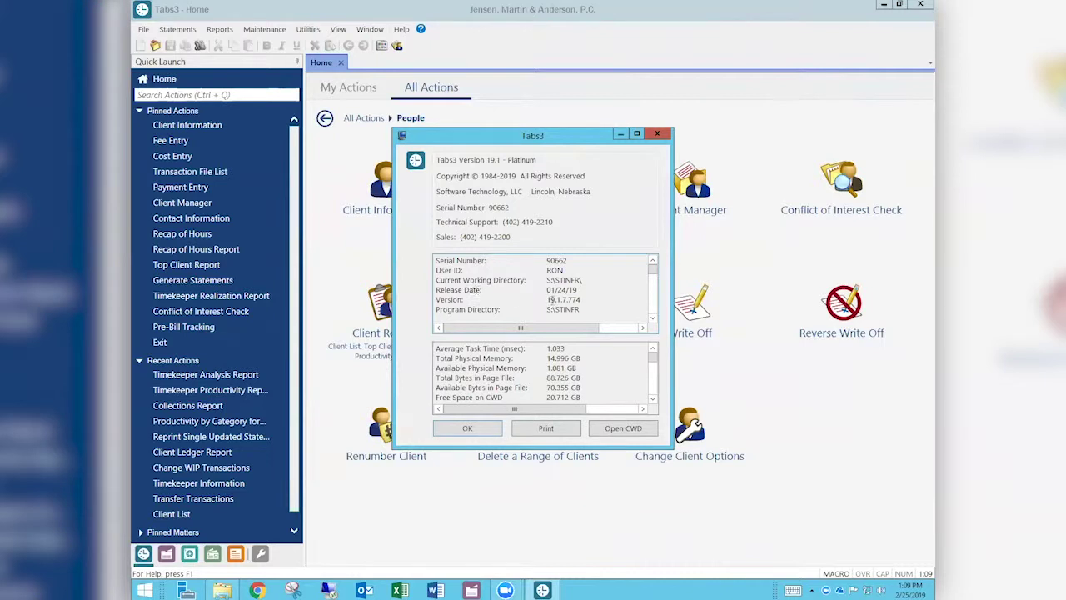
left_click_drag(546, 289, 579, 289)
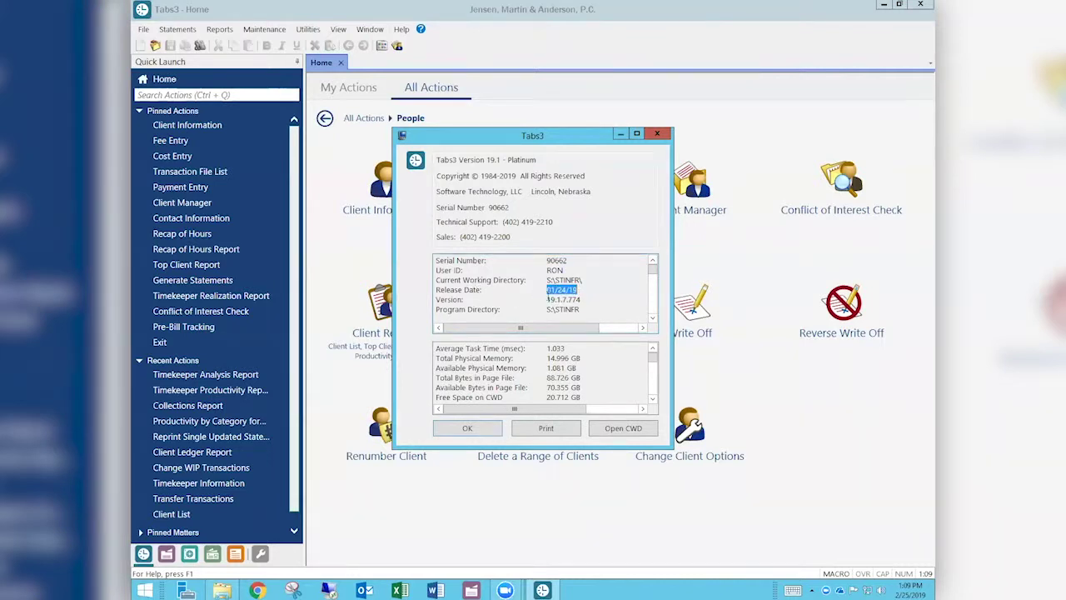
left_click_drag(546, 299, 588, 300)
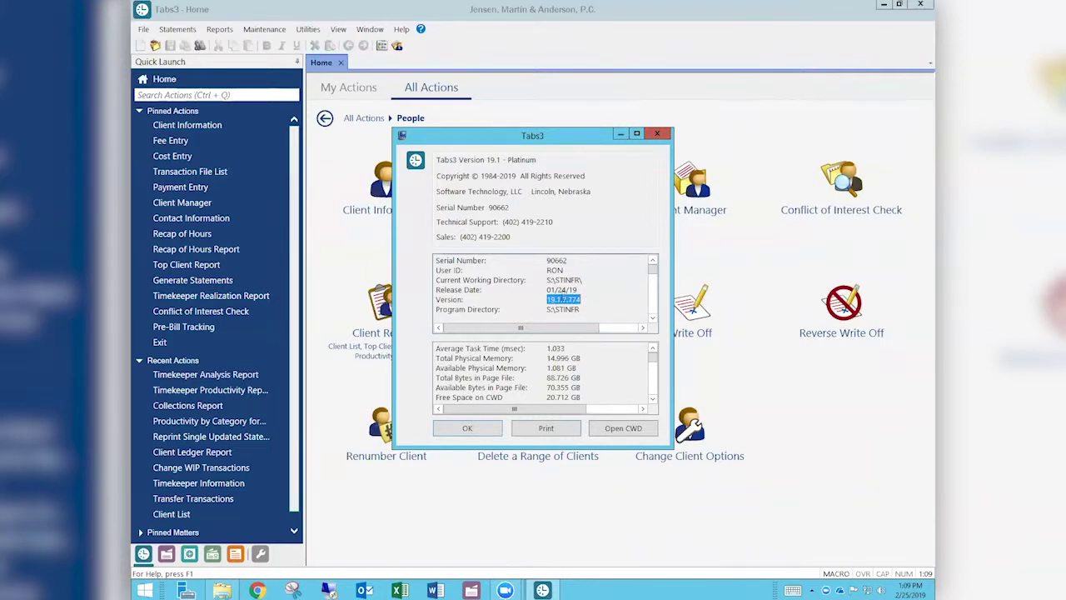
left_click_drag(545, 288, 584, 291)
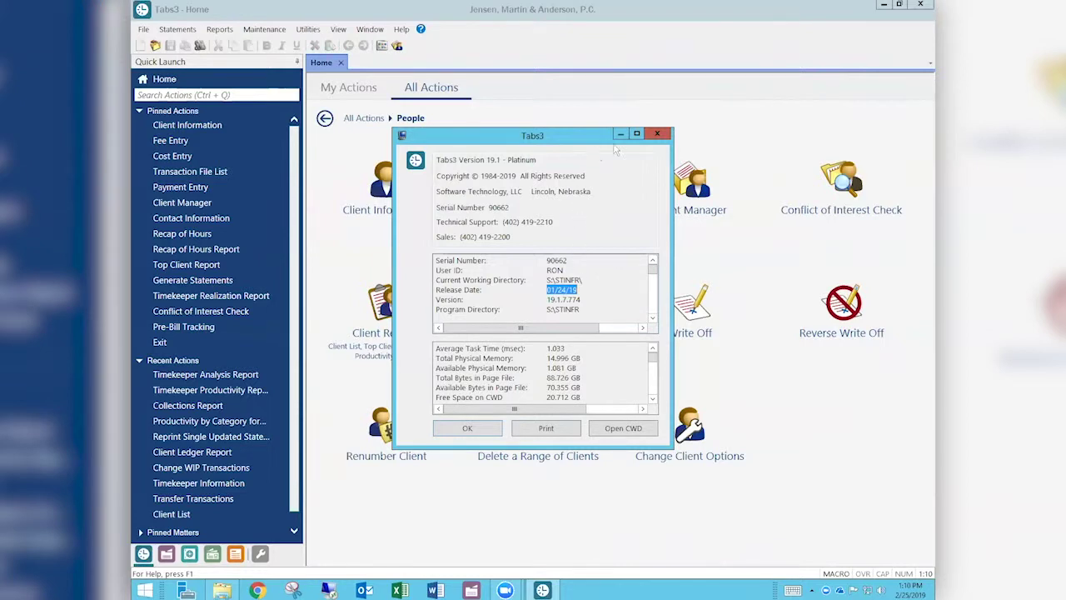
Close the version window and start a Quick Launch action search
left_click(657, 135)
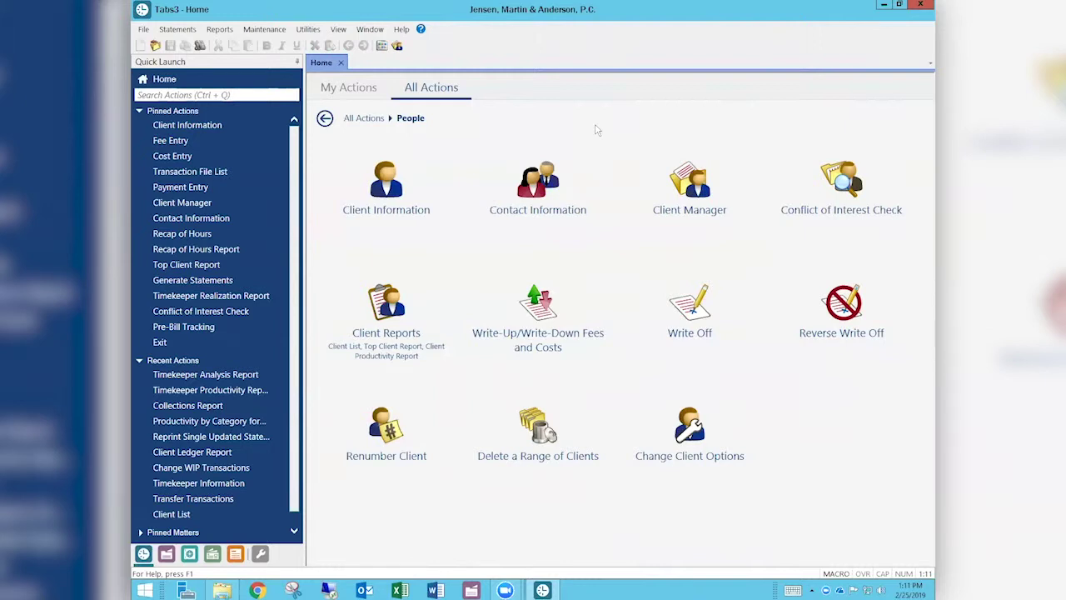
left_click(200, 95)
Search 'delete' and open Delete a Range of Clients under Maintenance > Client Related
type("de")
type("lete")
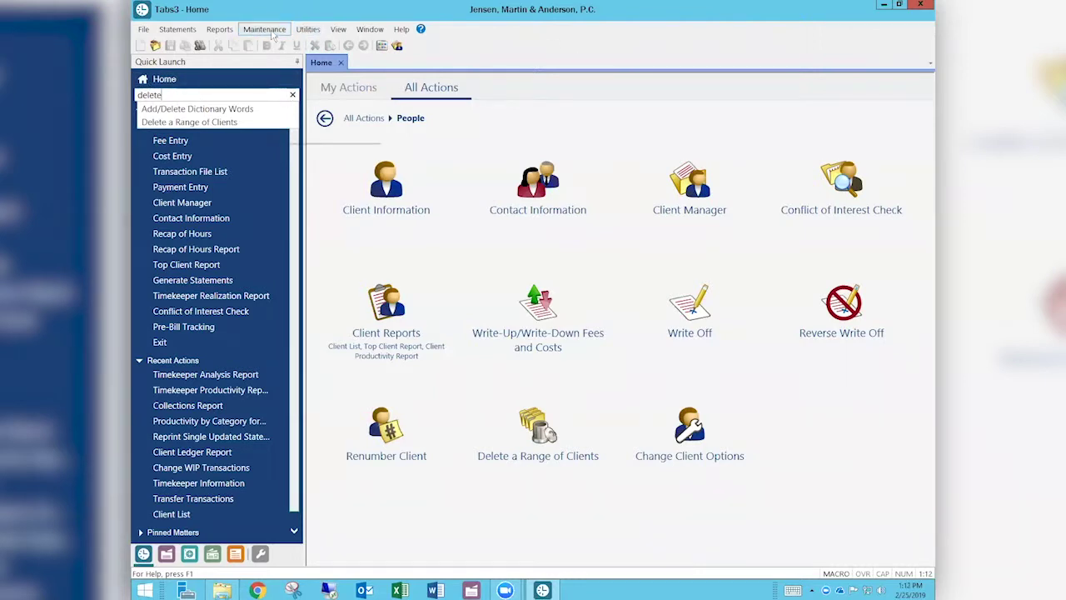
left_click(264, 30)
mouse_move(282, 43)
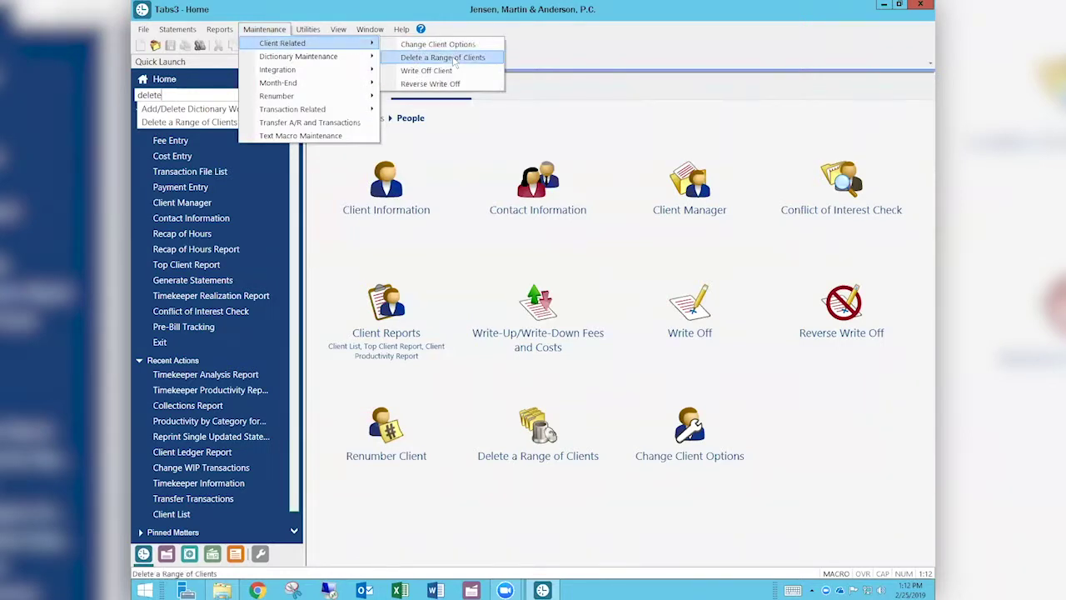
left_click(455, 59)
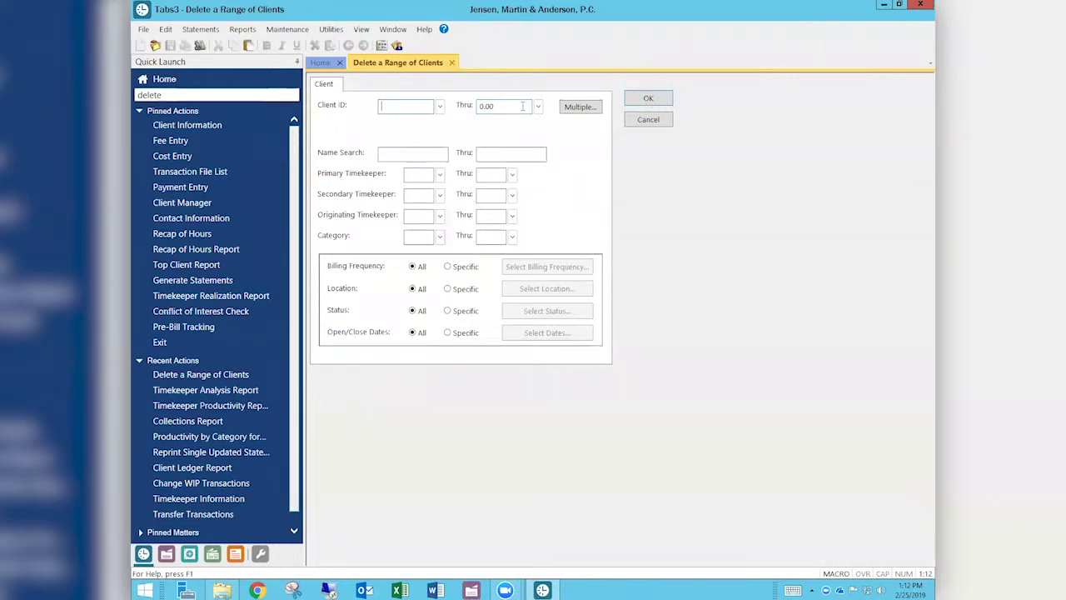
Set the client ID range to 100.00 through 100.03, then preview and close the Multiple ranges dialog
left_click(522, 105)
key("shift+Tab")
type("100")
key("Tab")
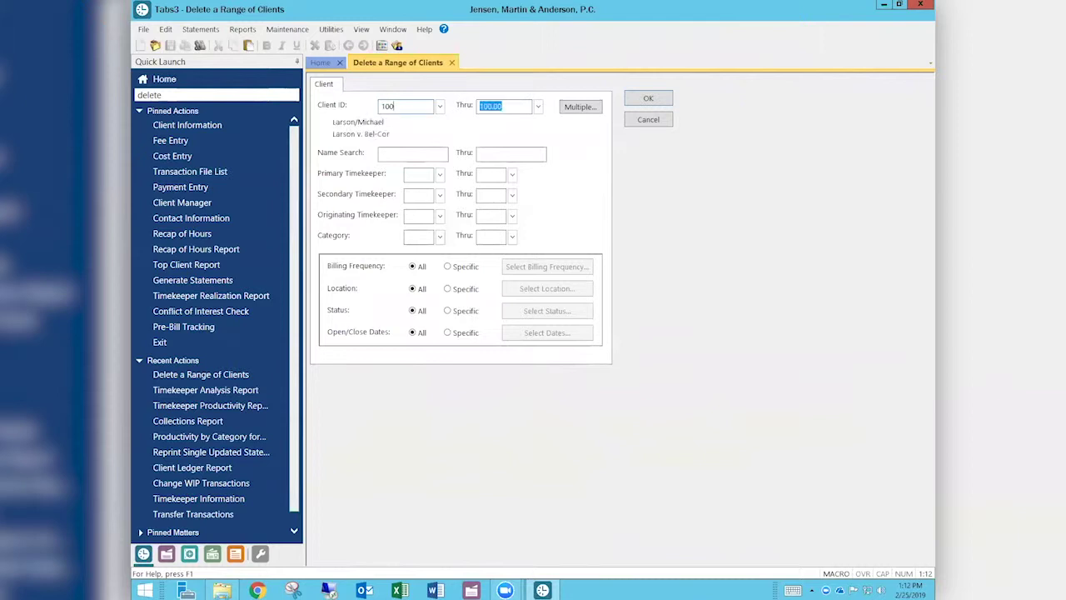
type("200")
key("Tab")
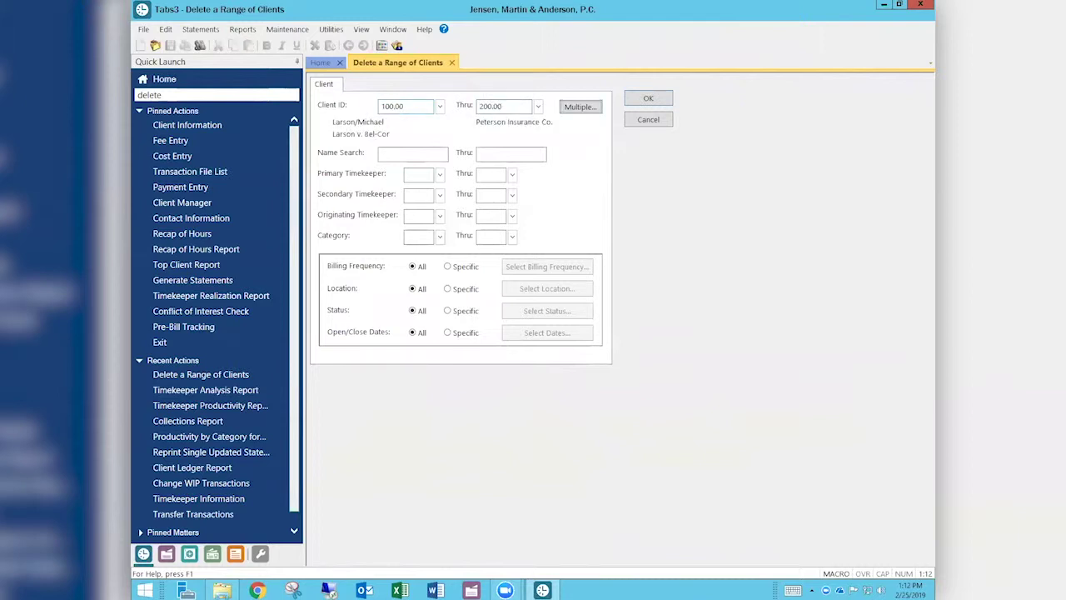
key("shift+Tab")
type("100")
type(".99")
key("BackSpace")
key("BackSpace")
type("03")
left_click(582, 111)
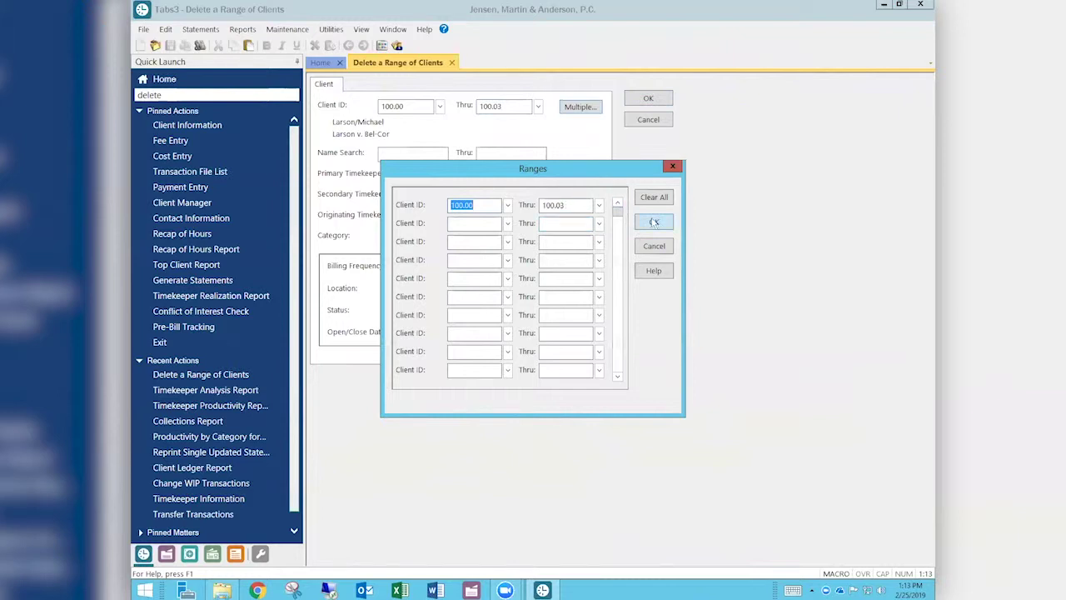
left_click(675, 168)
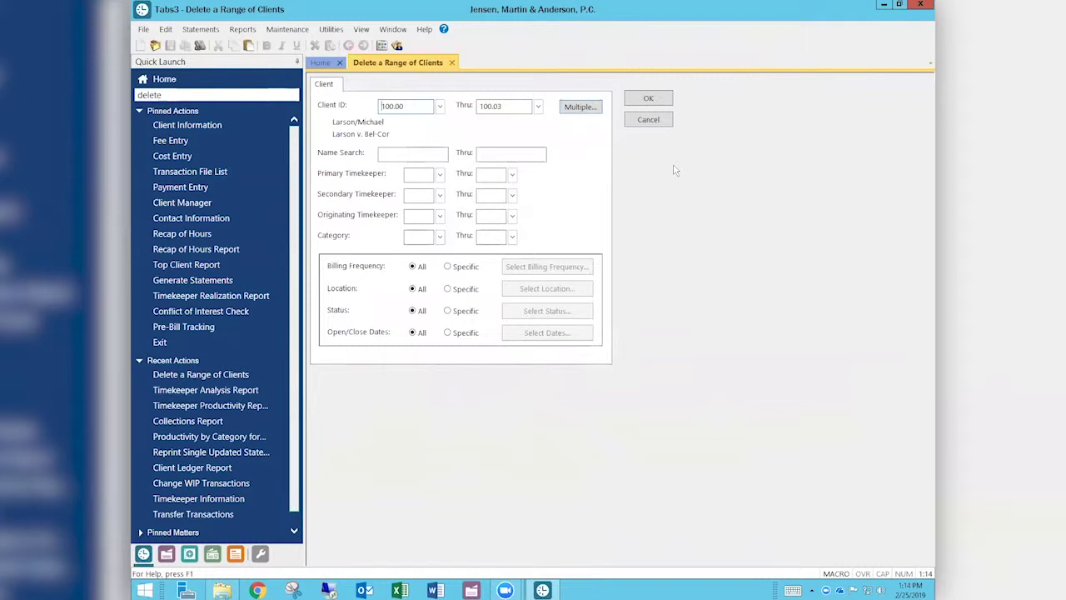
double_click(421, 106)
Clear the client ID range and Primary Timekeeper (after picking timekeeper 2), then choose specific open/close dates
key("Delete")
key("Tab")
key("Tab")
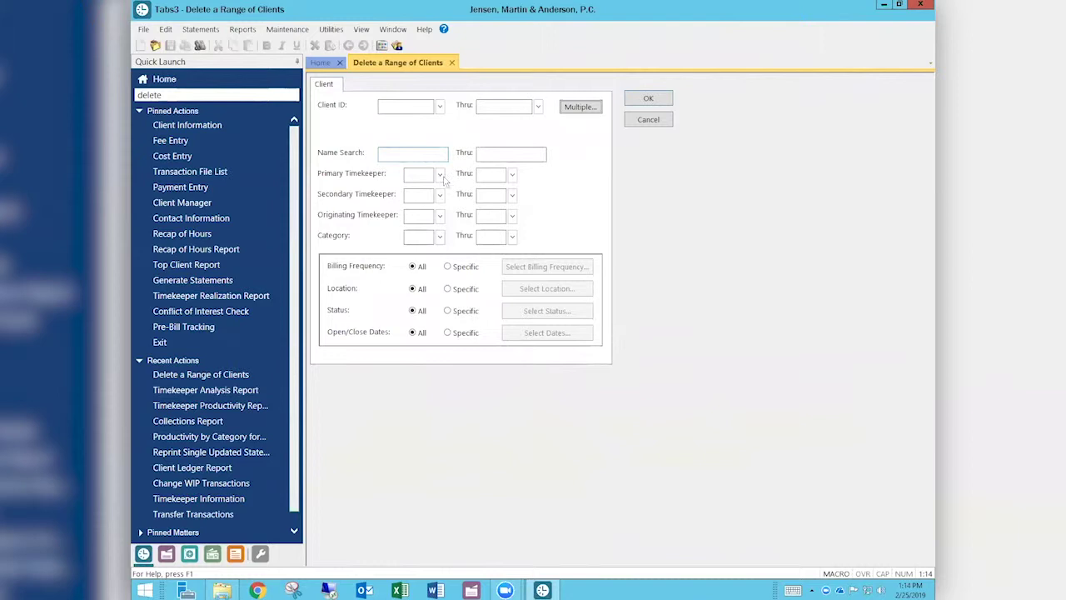
left_click(439, 176)
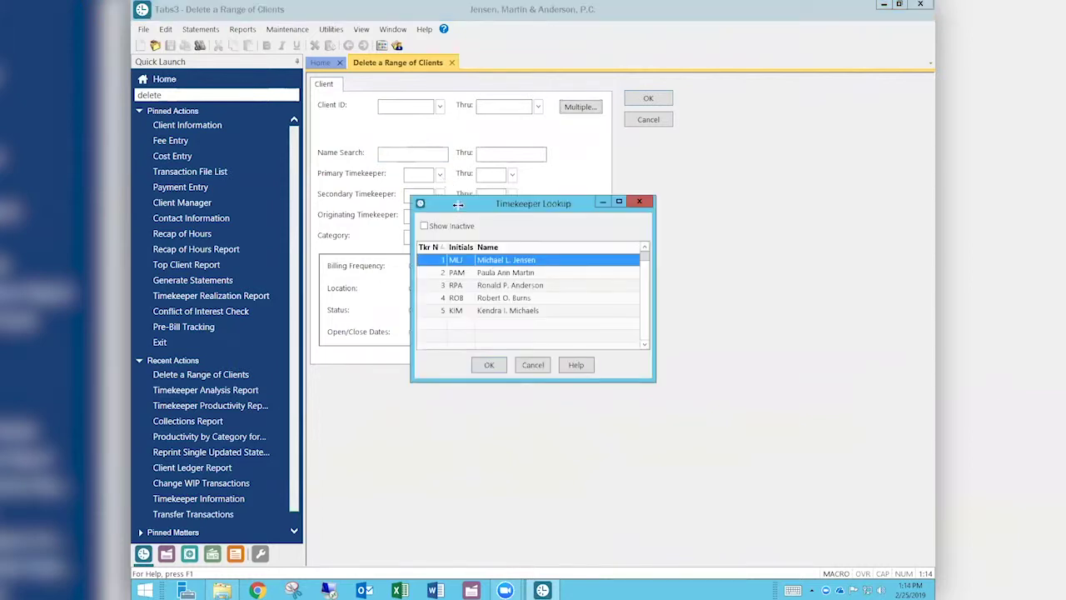
key("Down")
key("Return")
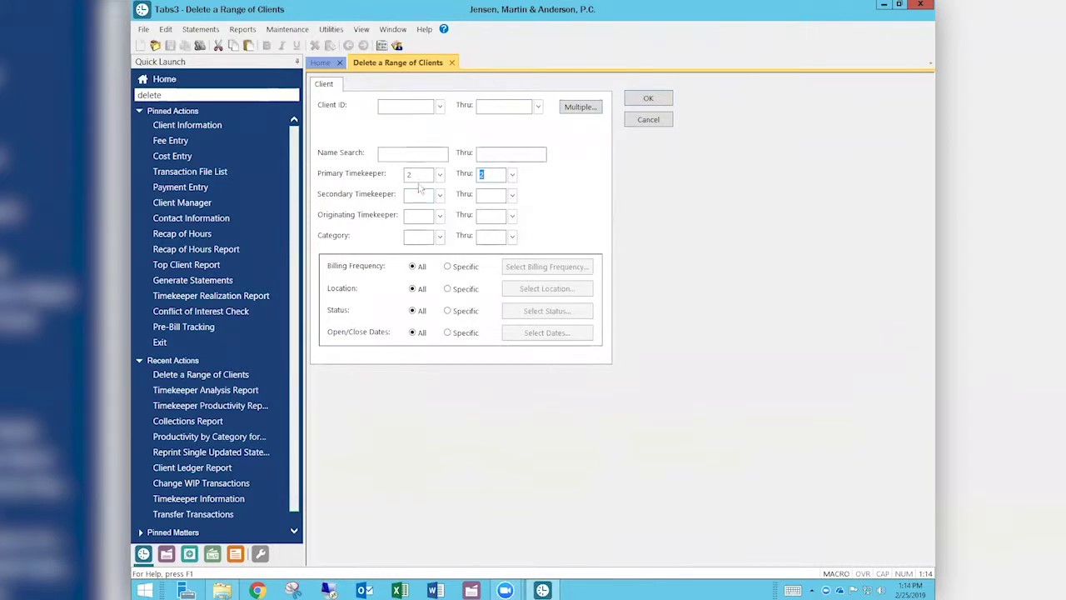
key("shift+Tab")
key("BackSpace")
left_click(459, 333)
Open the open/close date range dialog, cancel it, and set Location to Specific
left_click(524, 332)
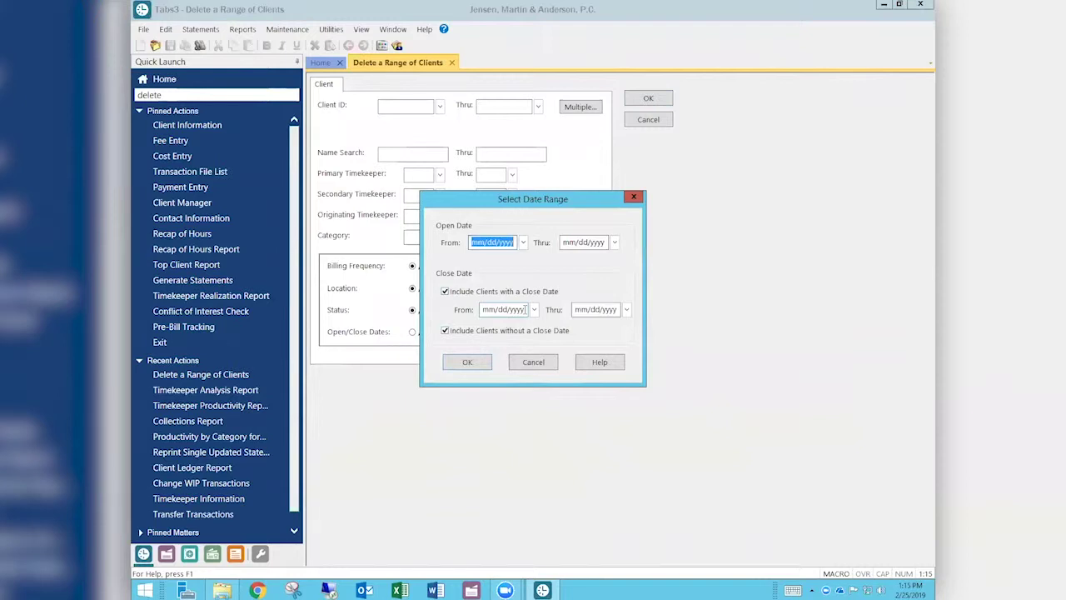
left_click(534, 366)
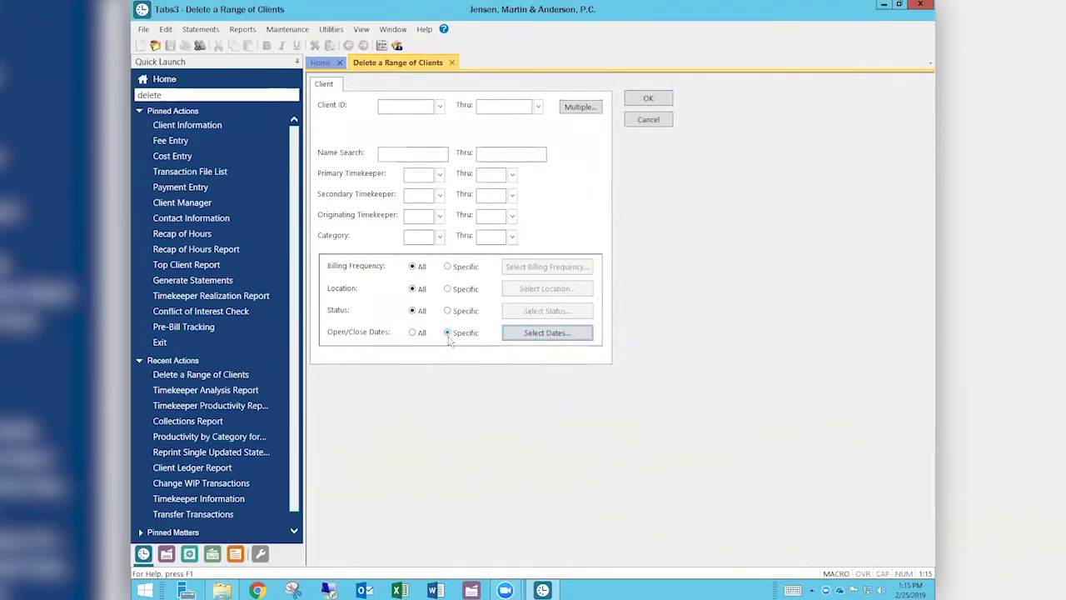
left_click(449, 289)
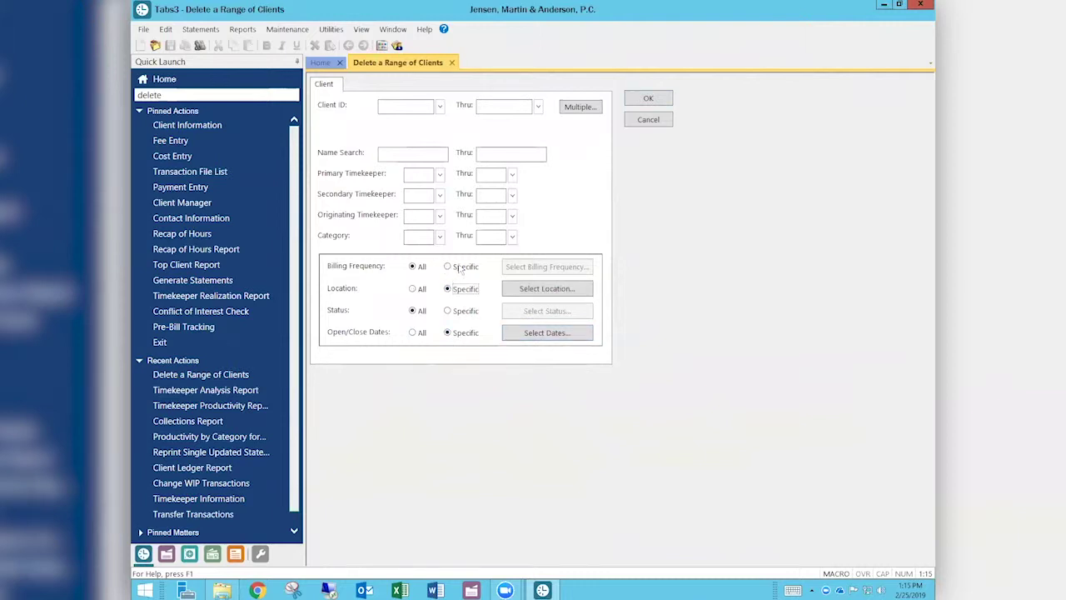
Set Billing Frequency to Specific and move into the Category field
left_click(460, 268)
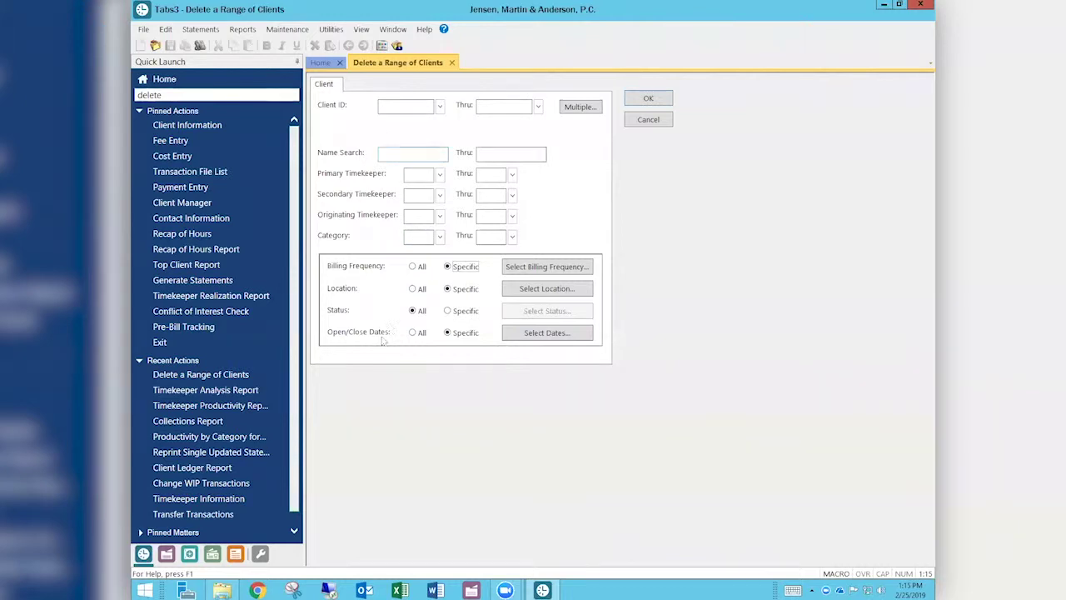
left_click(418, 236)
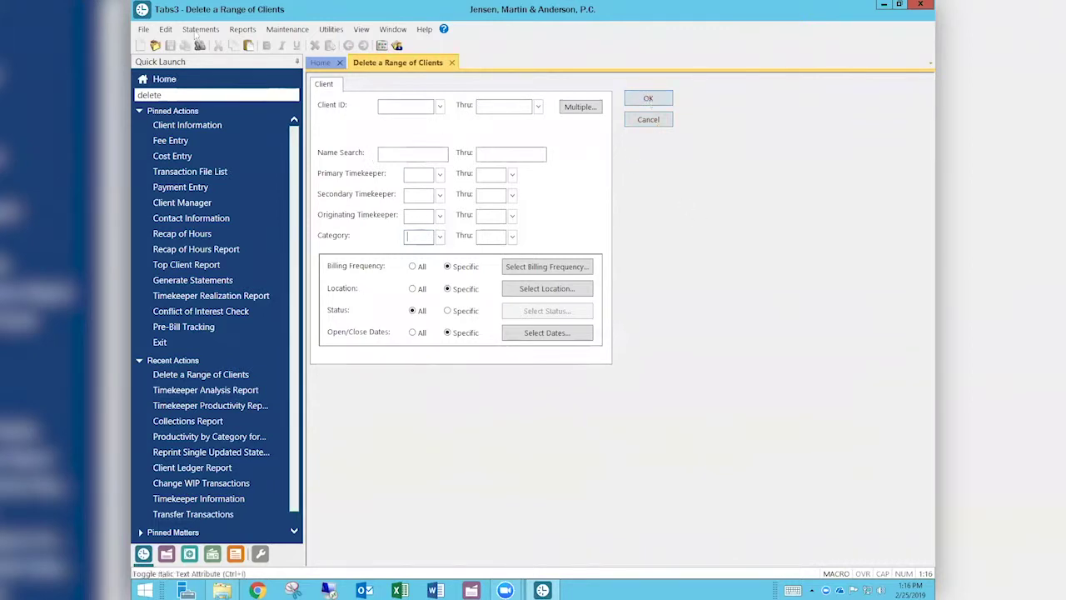
Open the Tabs3 File menu to view the file-level commands
left_click(144, 30)
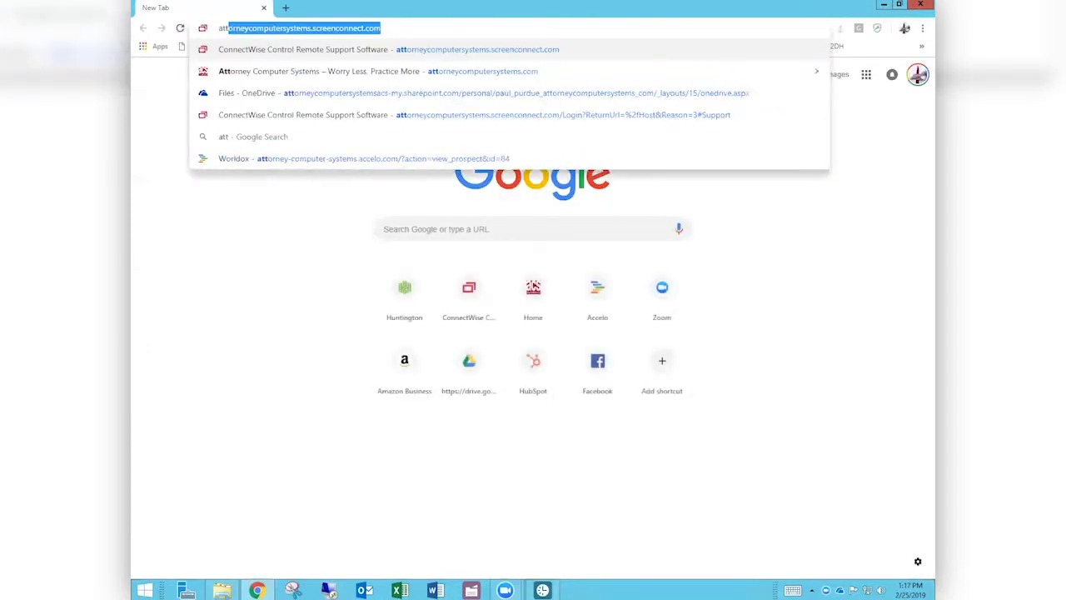
key("Down")
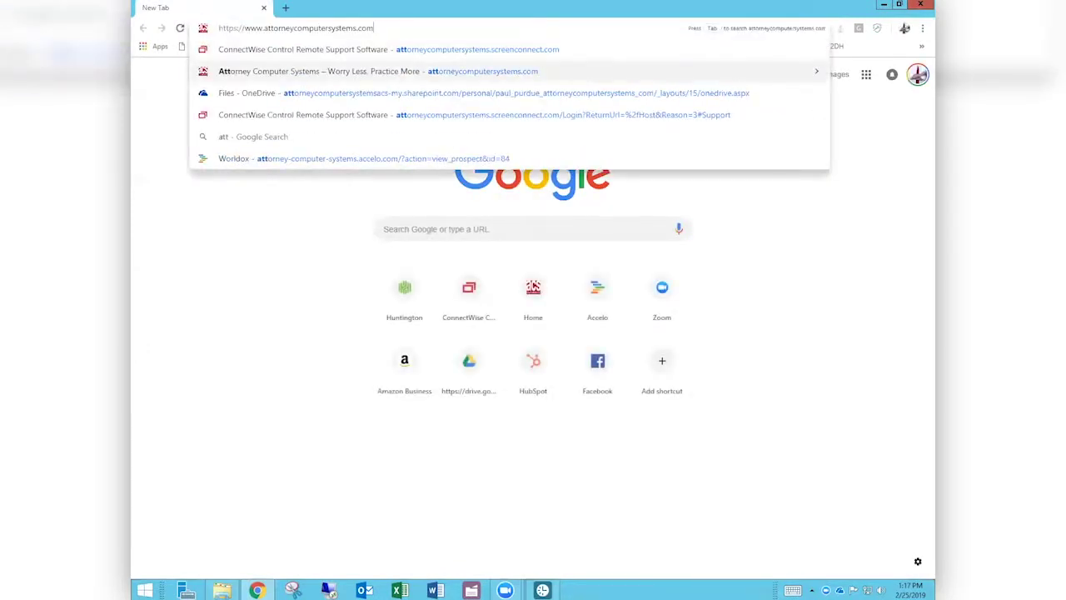
key("Return")
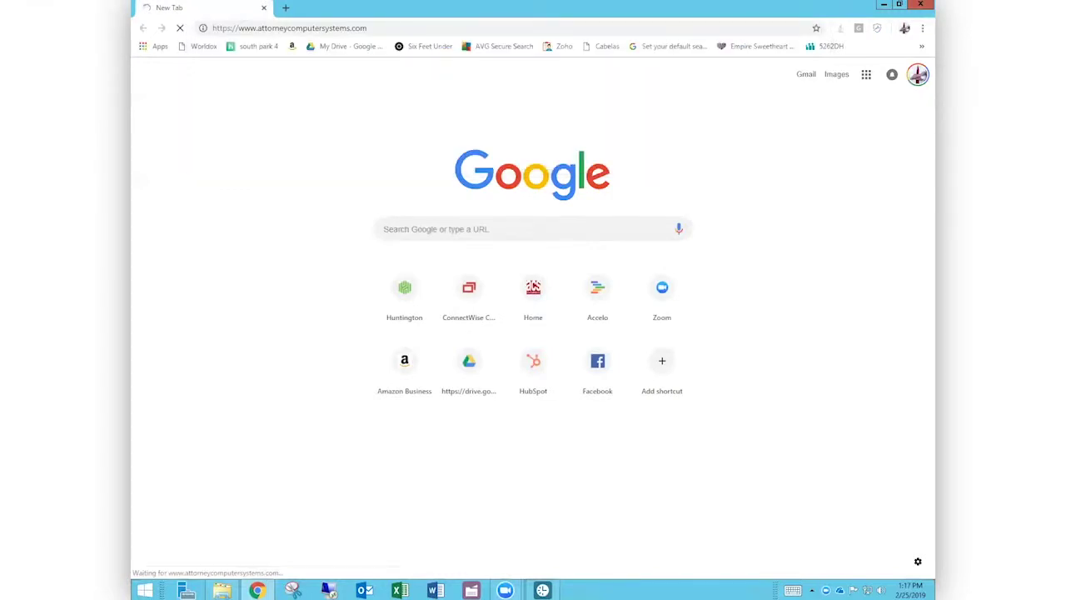
left_click(399, 31)
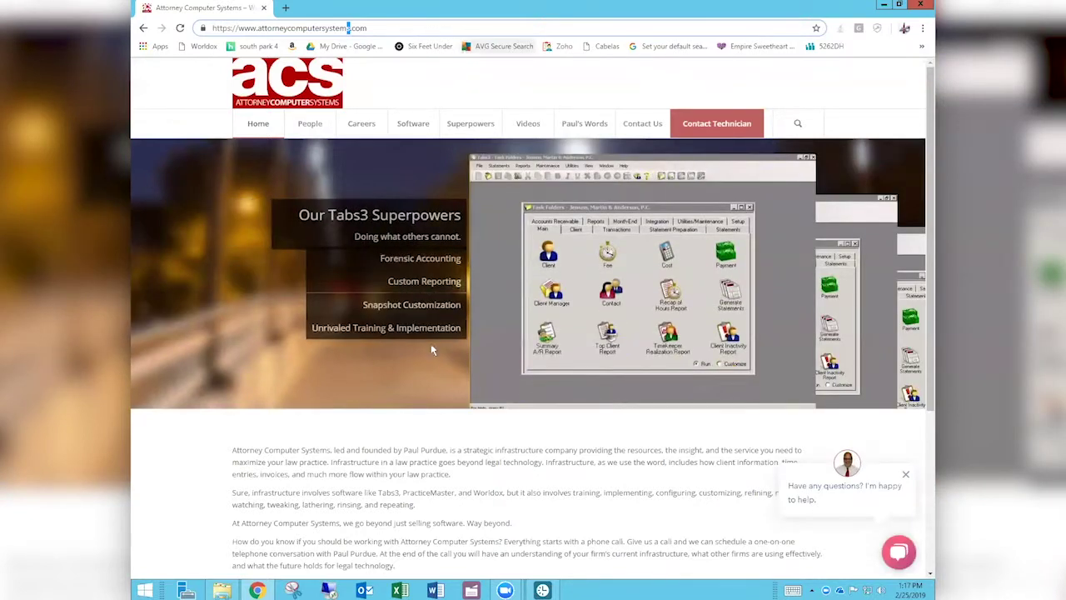
mouse_move(527, 123)
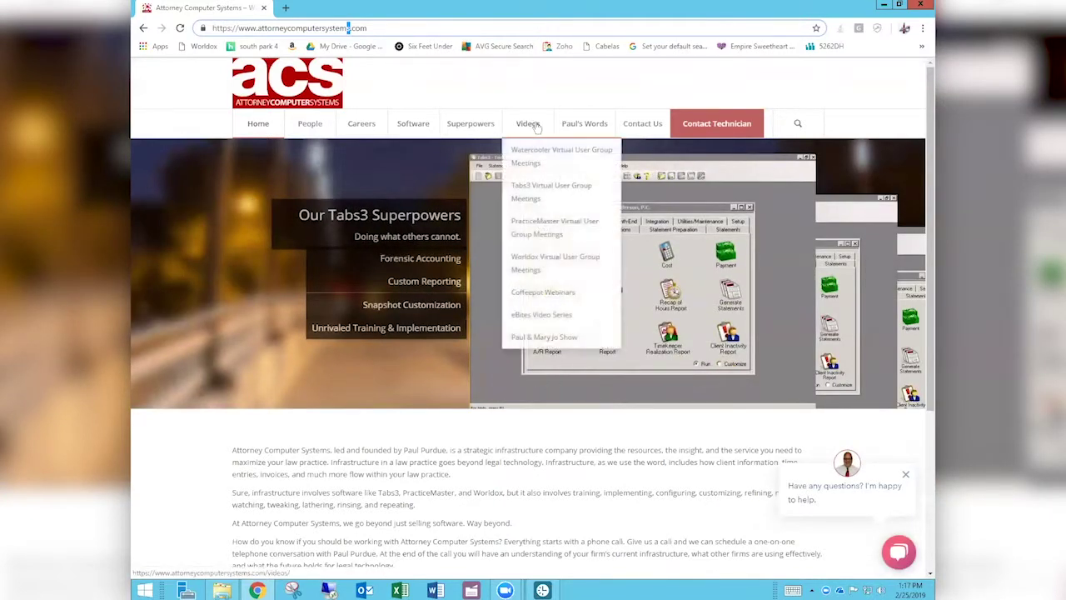
left_click(528, 123)
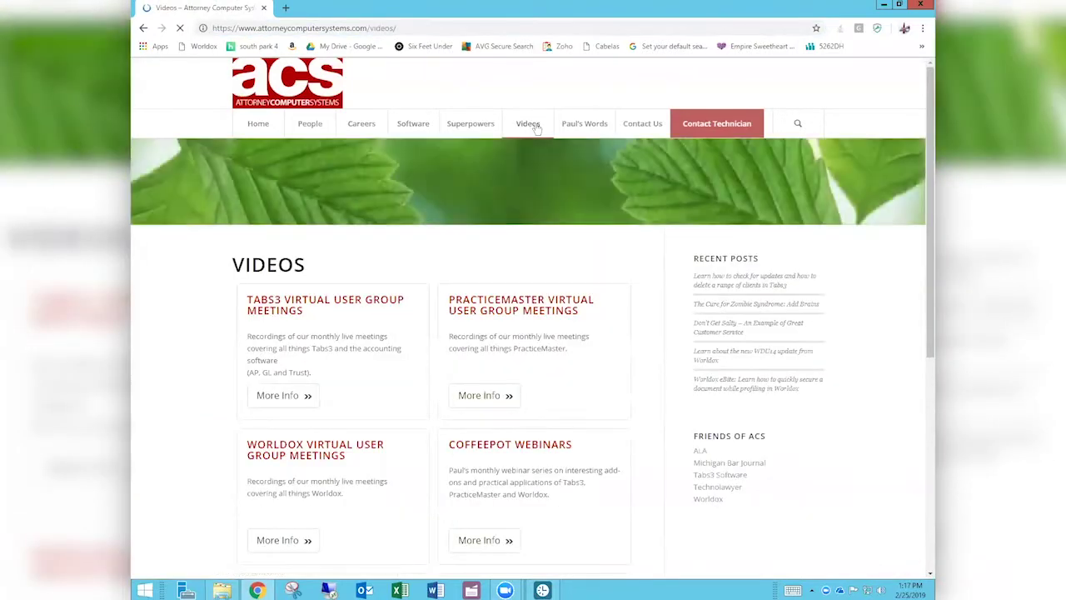
Scroll down the Videos page to view the six video series
scroll(537, 127, "down", 2)
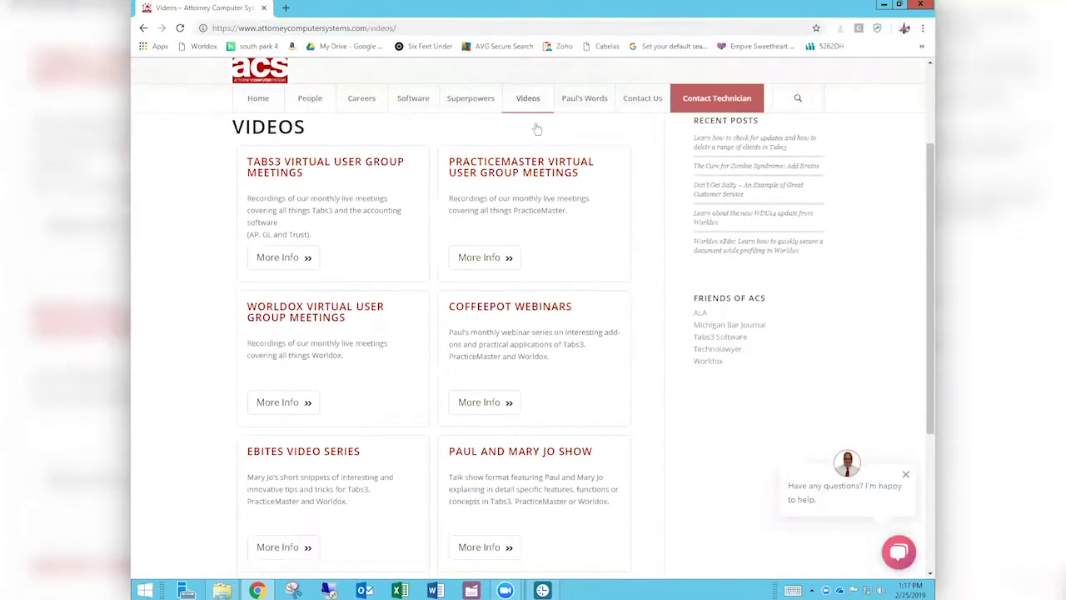
scroll(537, 128, "down", 1)
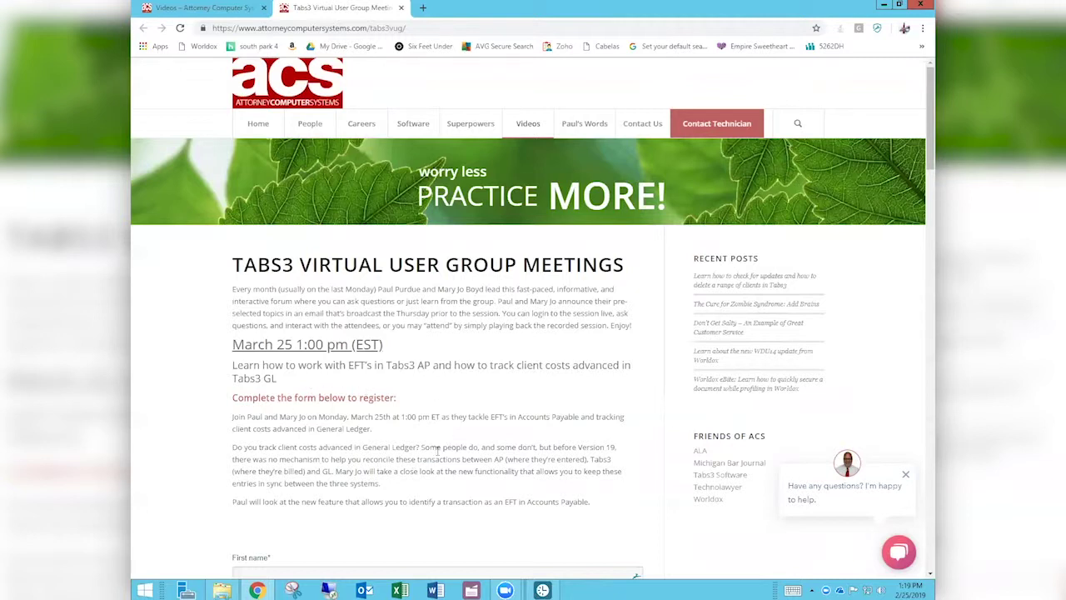
Scroll the Tabs3 Virtual User Group Meetings page down to the March 25 registration form
scroll(438, 451, "down", 2)
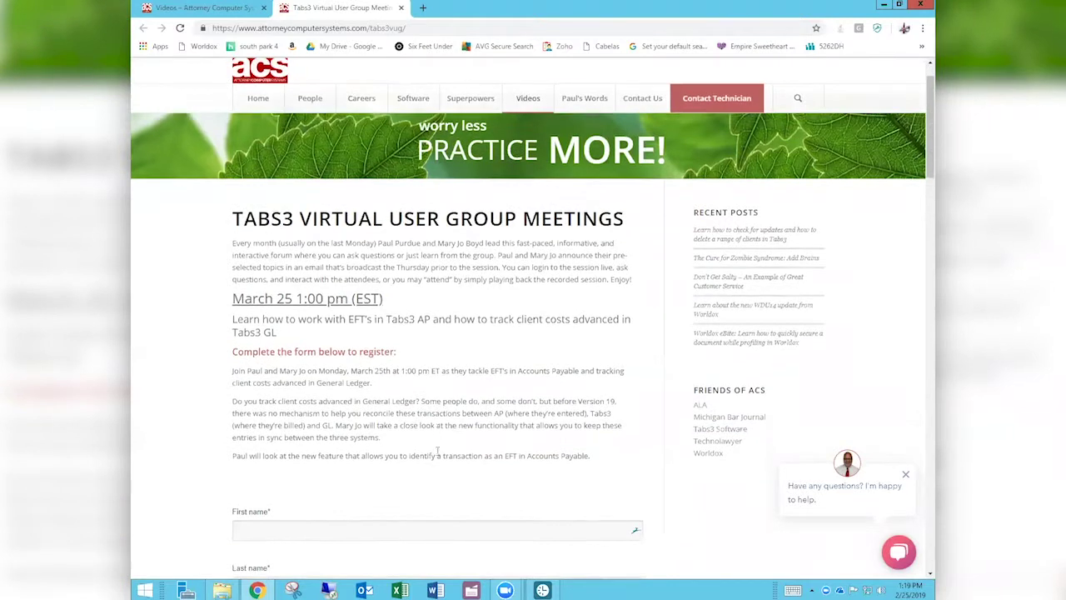
scroll(438, 453, "down", 1)
scroll(438, 455, "down", 1)
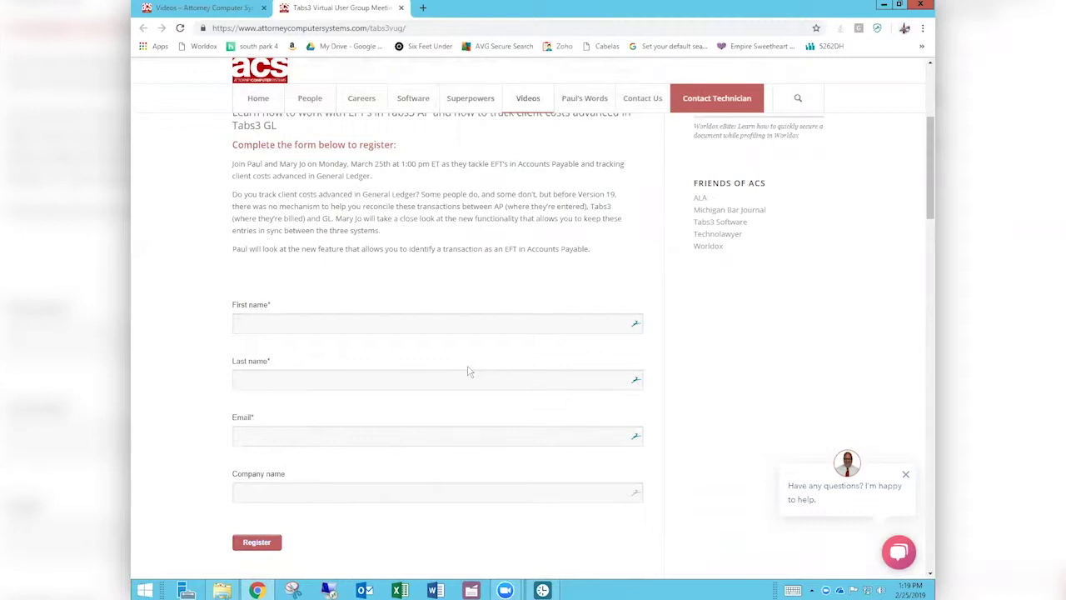
scroll(469, 372, "down", 1)
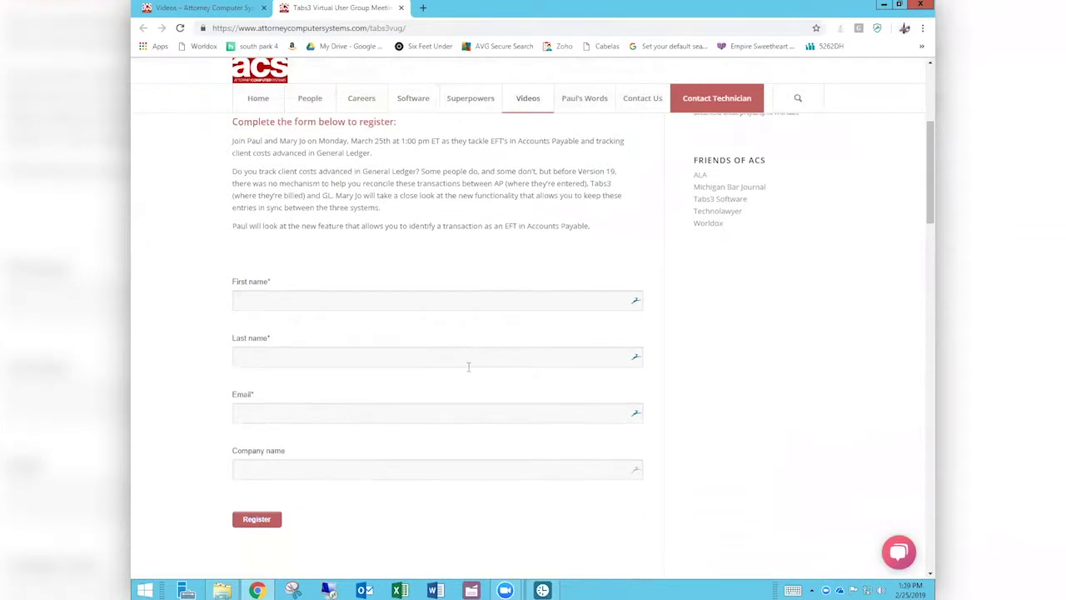
scroll(469, 372, "down", 2)
scroll(469, 371, "down", 1)
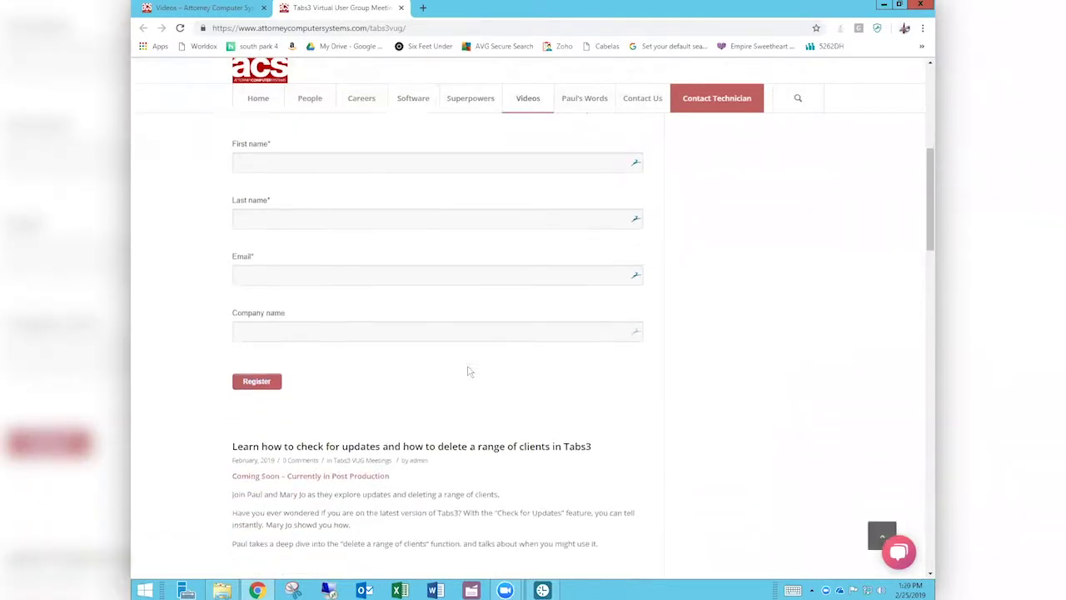
scroll(469, 371, "down", 1)
scroll(468, 371, "down", 1)
scroll(469, 372, "down", 2)
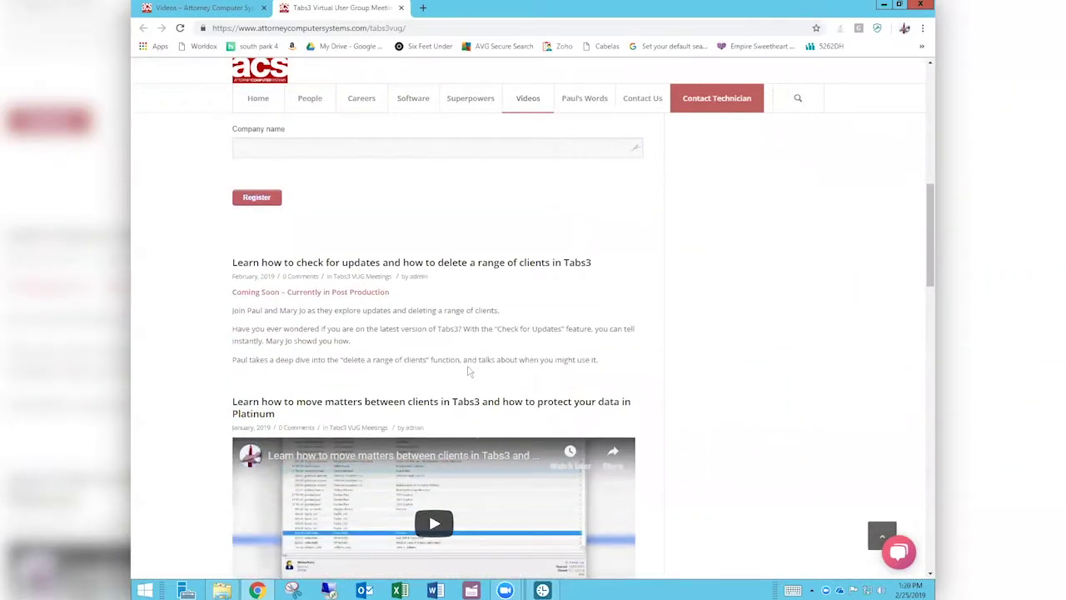
scroll(469, 371, "down", 1)
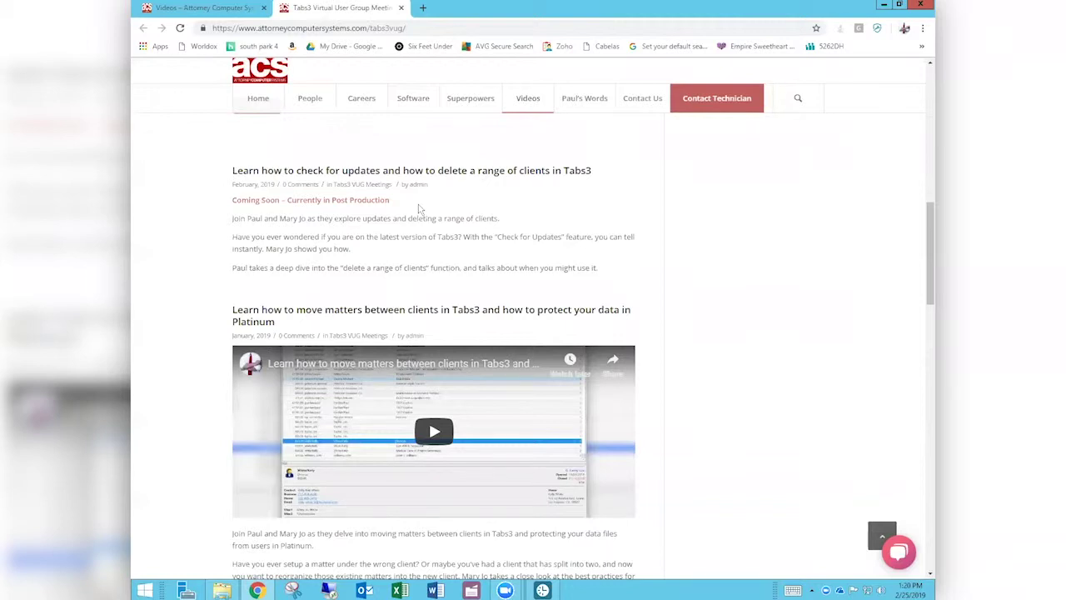
scroll(419, 208, "down", 1)
scroll(420, 208, "down", 1)
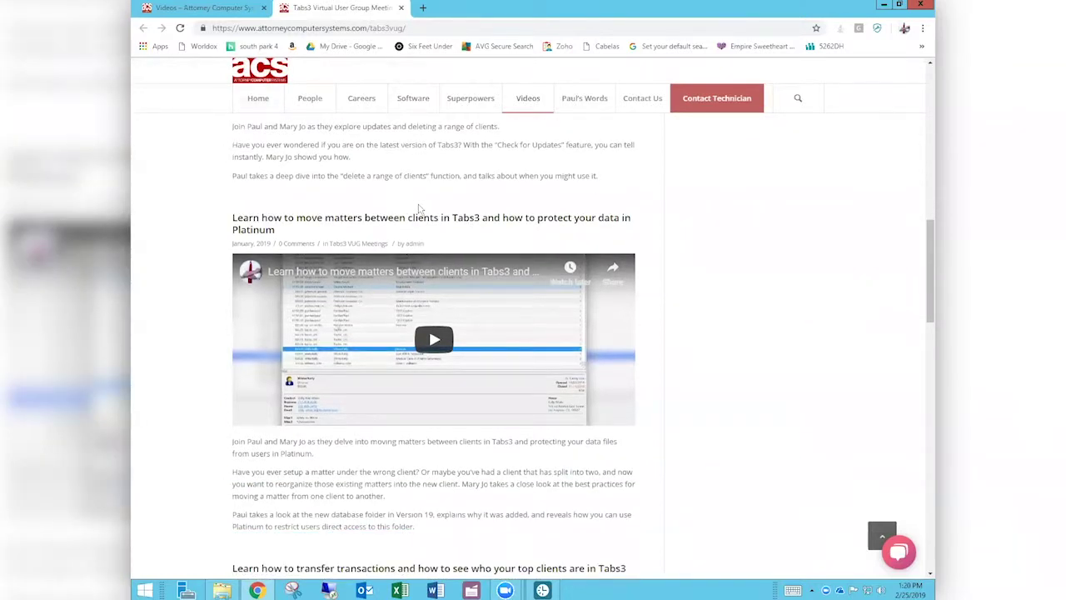
scroll(419, 208, "down", 1)
scroll(420, 208, "down", 1)
scroll(420, 208, "down", 1)
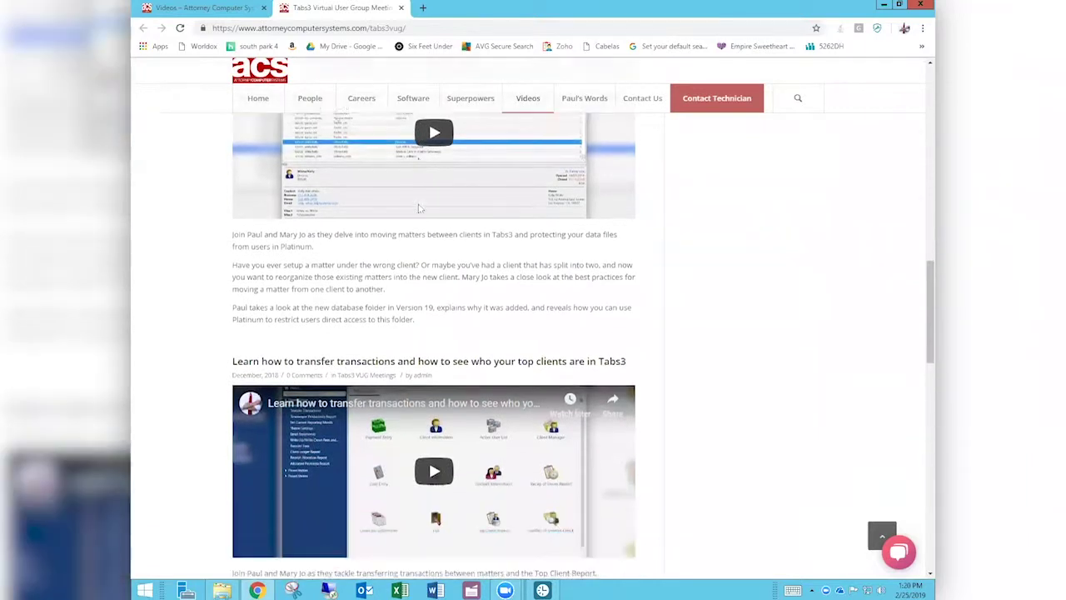
scroll(420, 208, "down", 1)
scroll(420, 208, "down", 1)
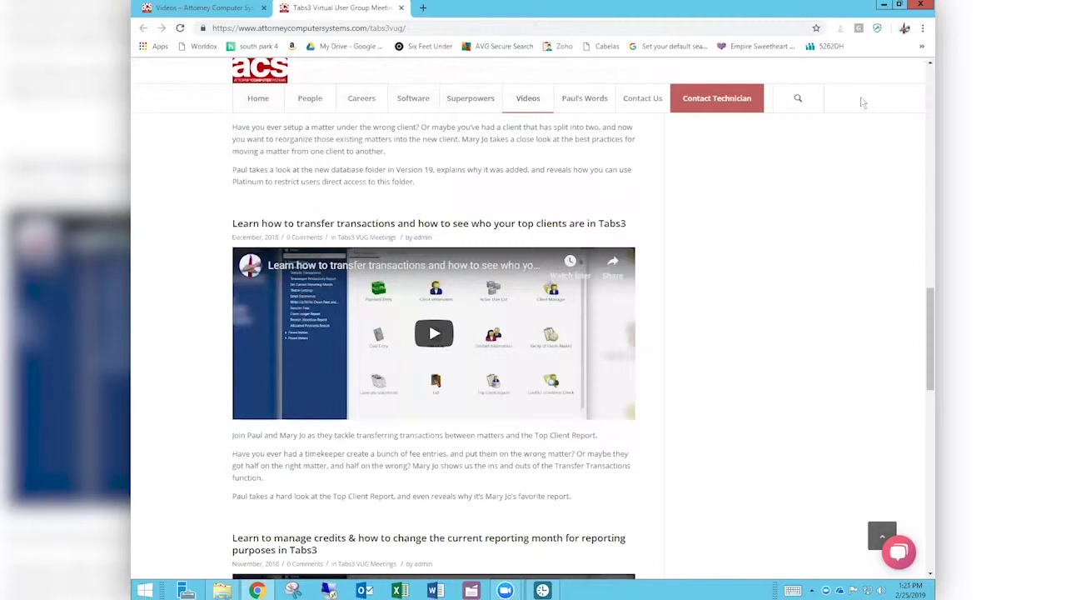
Search the ACS website for 'email' from the nav-bar magnifier
left_click(801, 98)
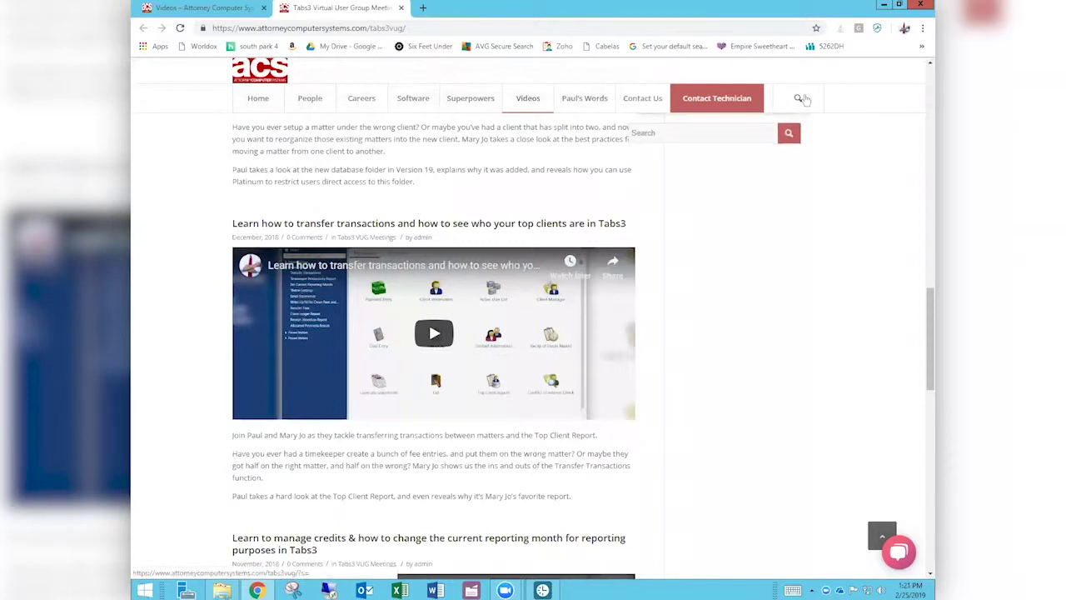
type("ema")
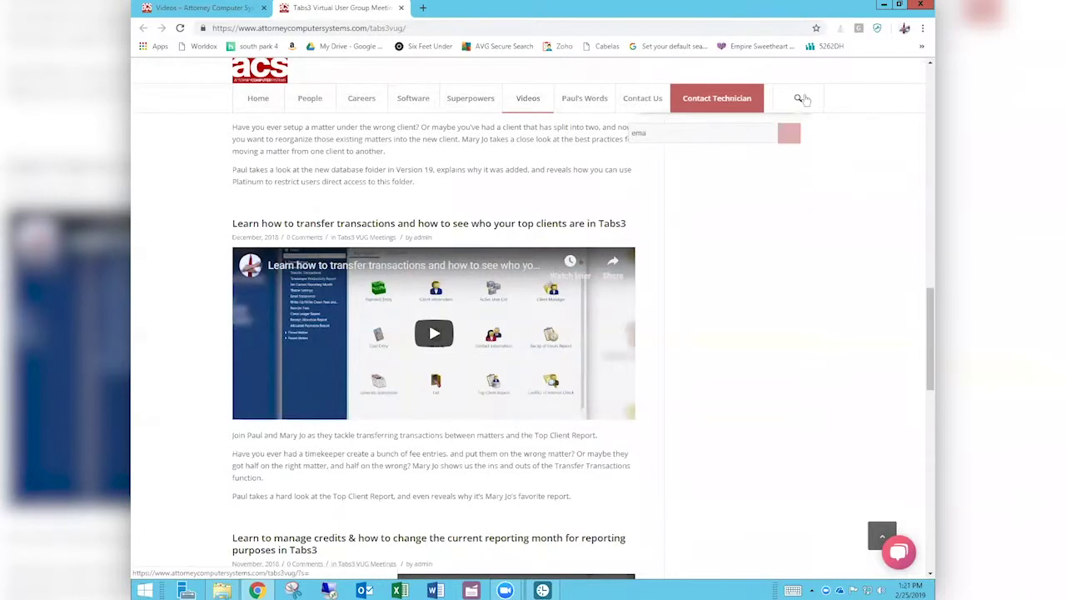
type("il")
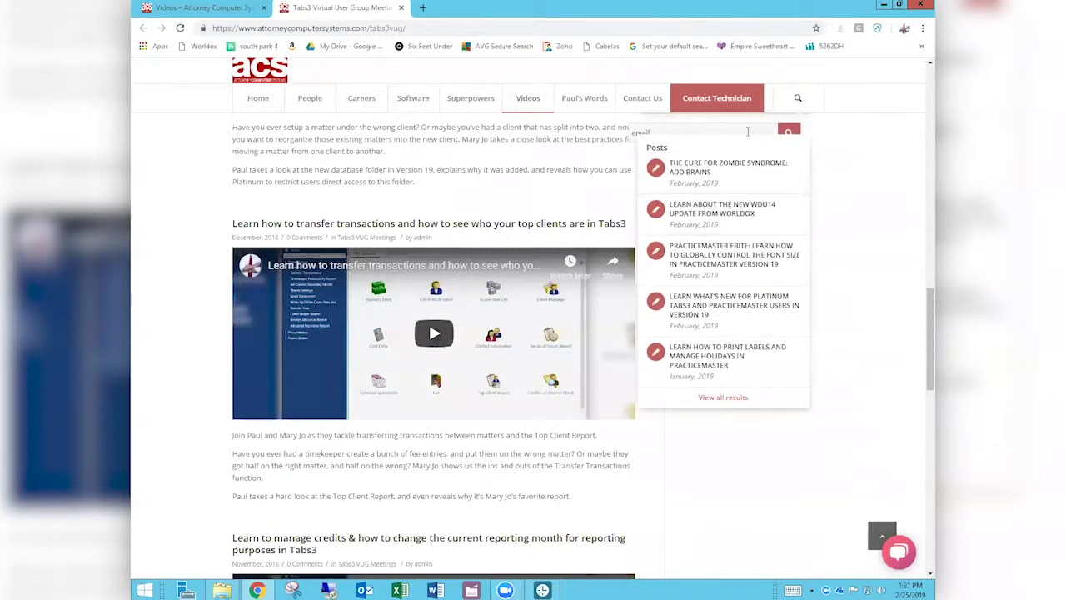
key("Return")
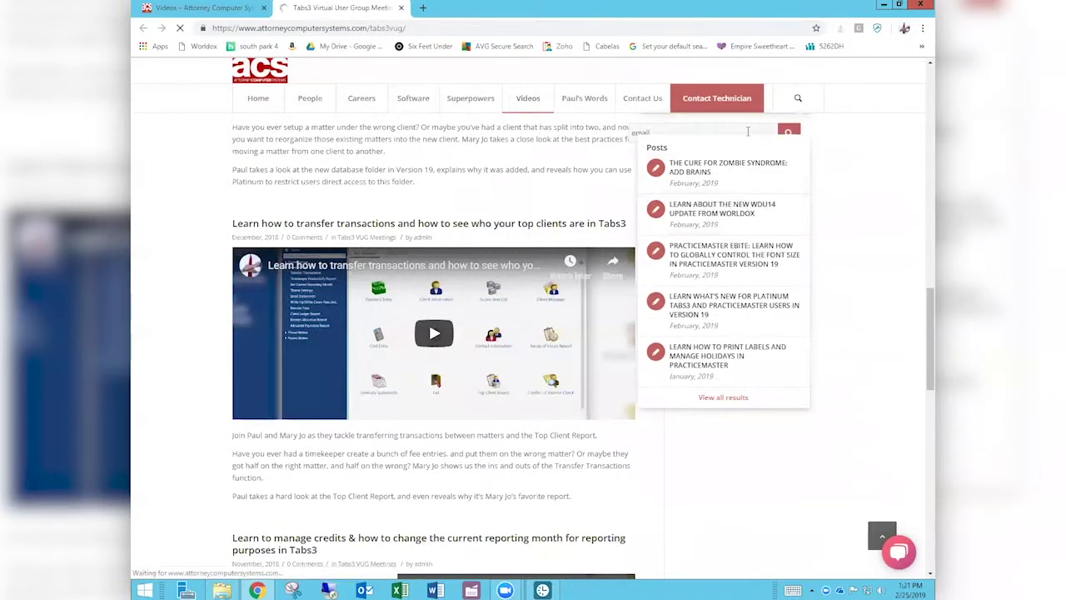